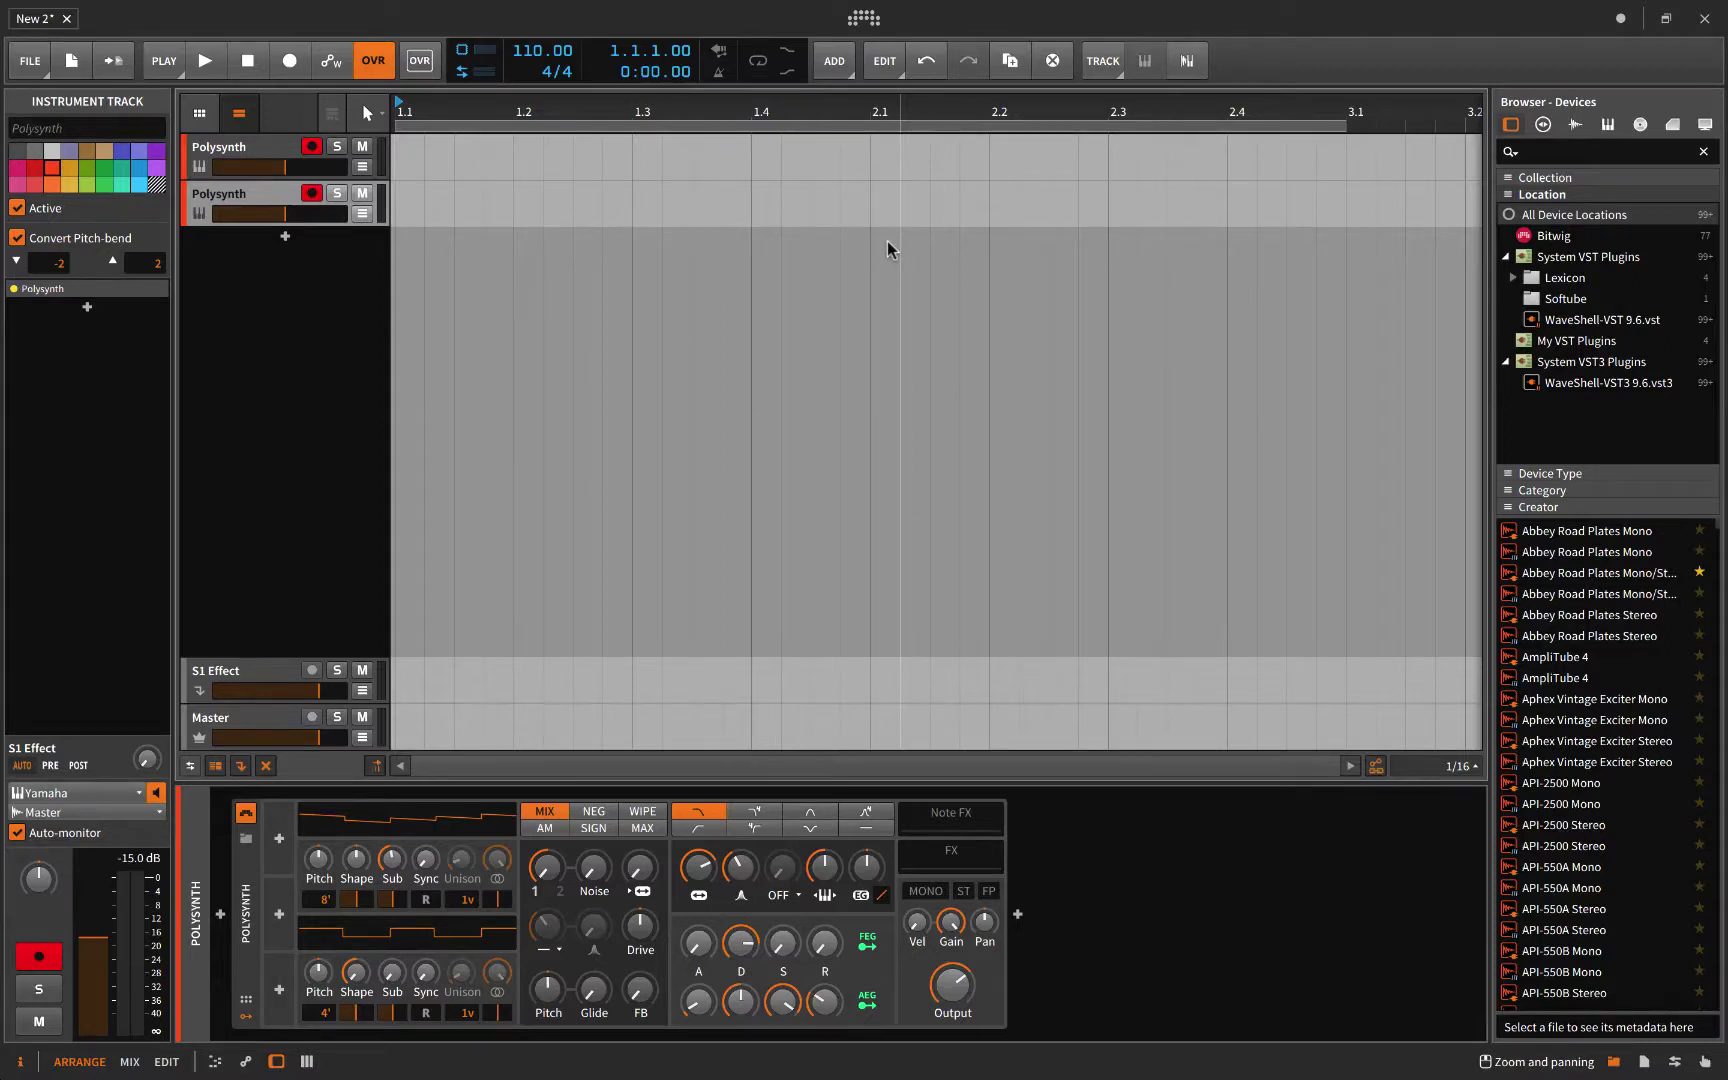
Step: Move the playback position to bar 2 and open the Controllers settings
left_click(880, 367)
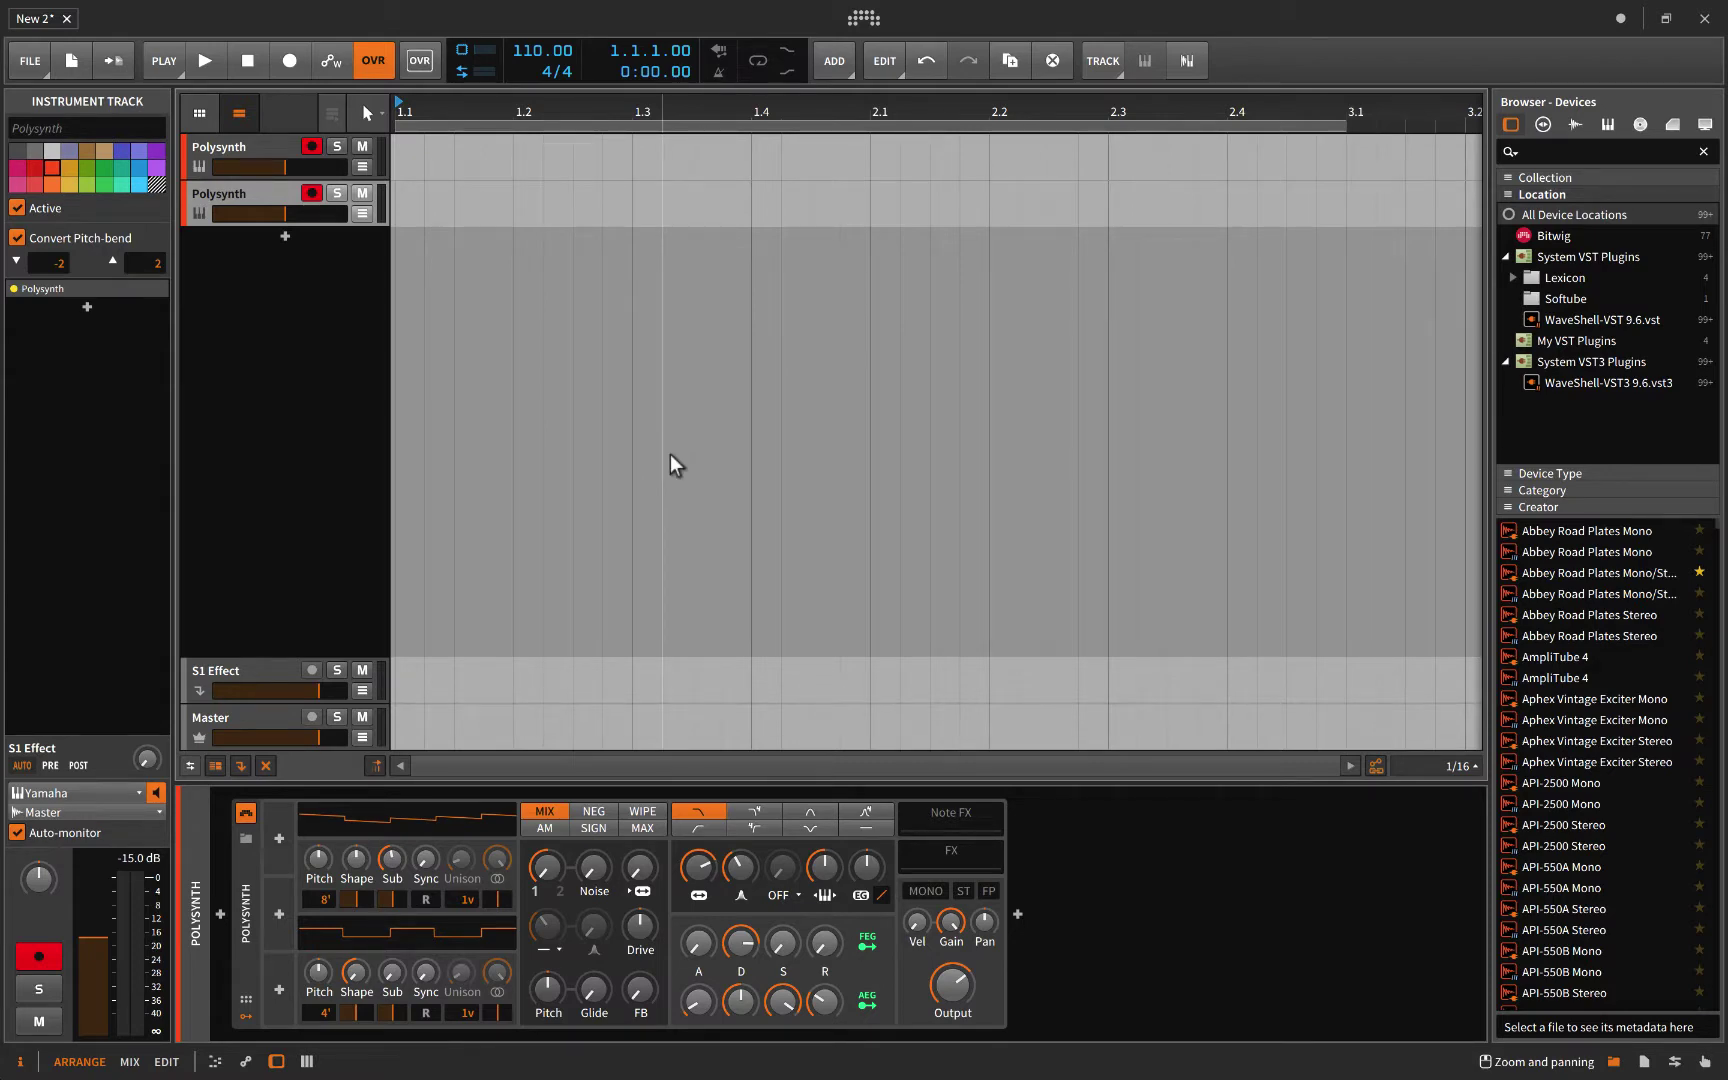
key("ctrl+comma")
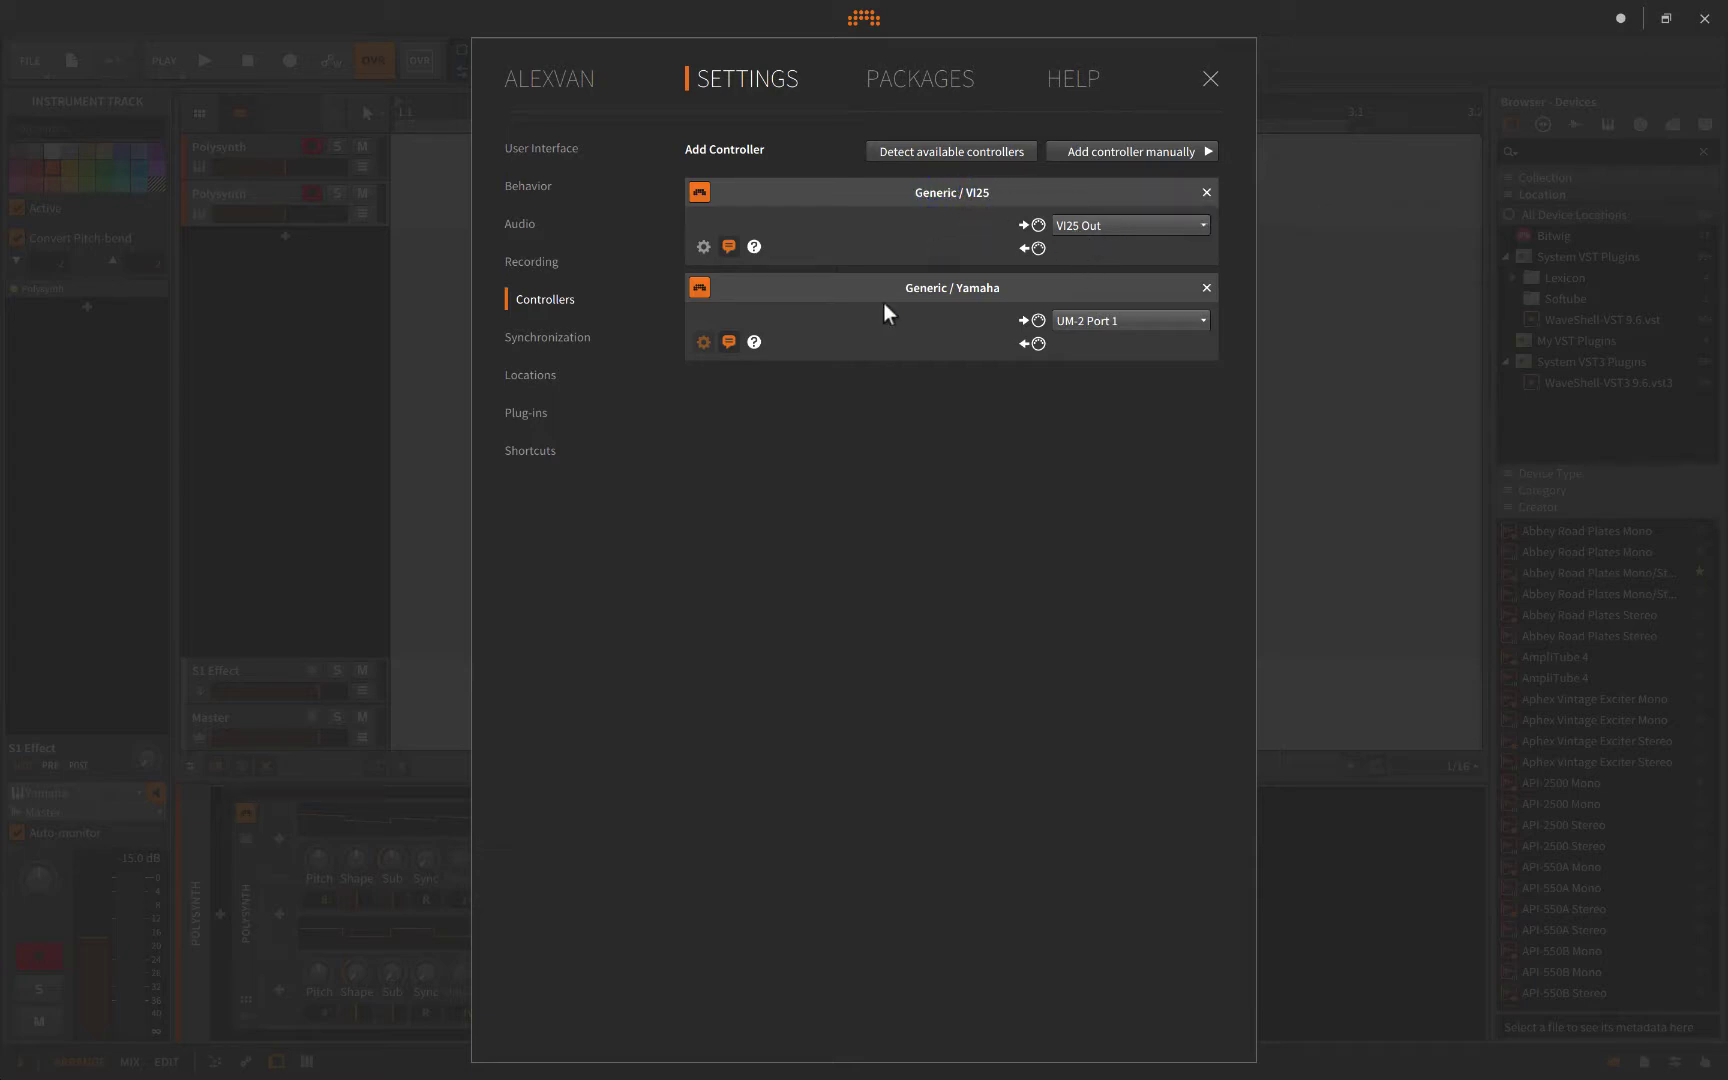
Step: Review the Generic VI25 and Yamaha controller entries, then dismiss the vendor list without adding anything
left_click(923, 289)
left_click(1075, 152)
mouse_move(1265, 203)
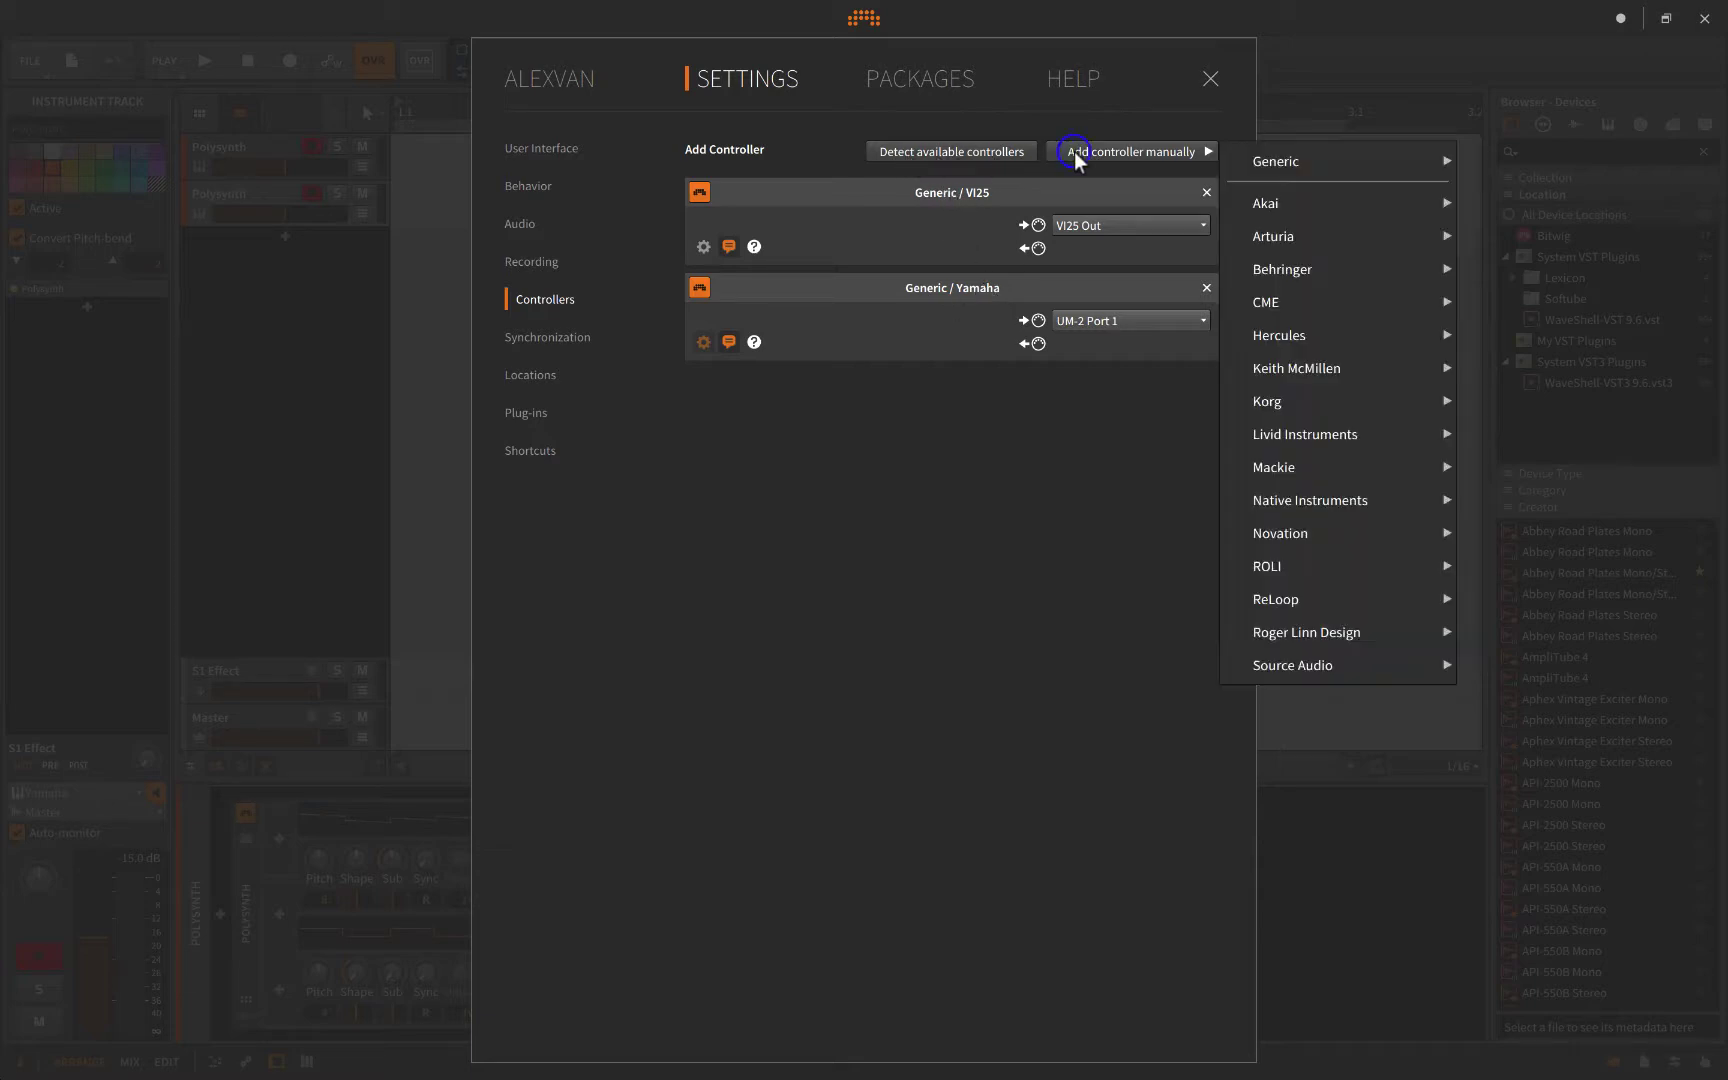
left_click(1019, 416)
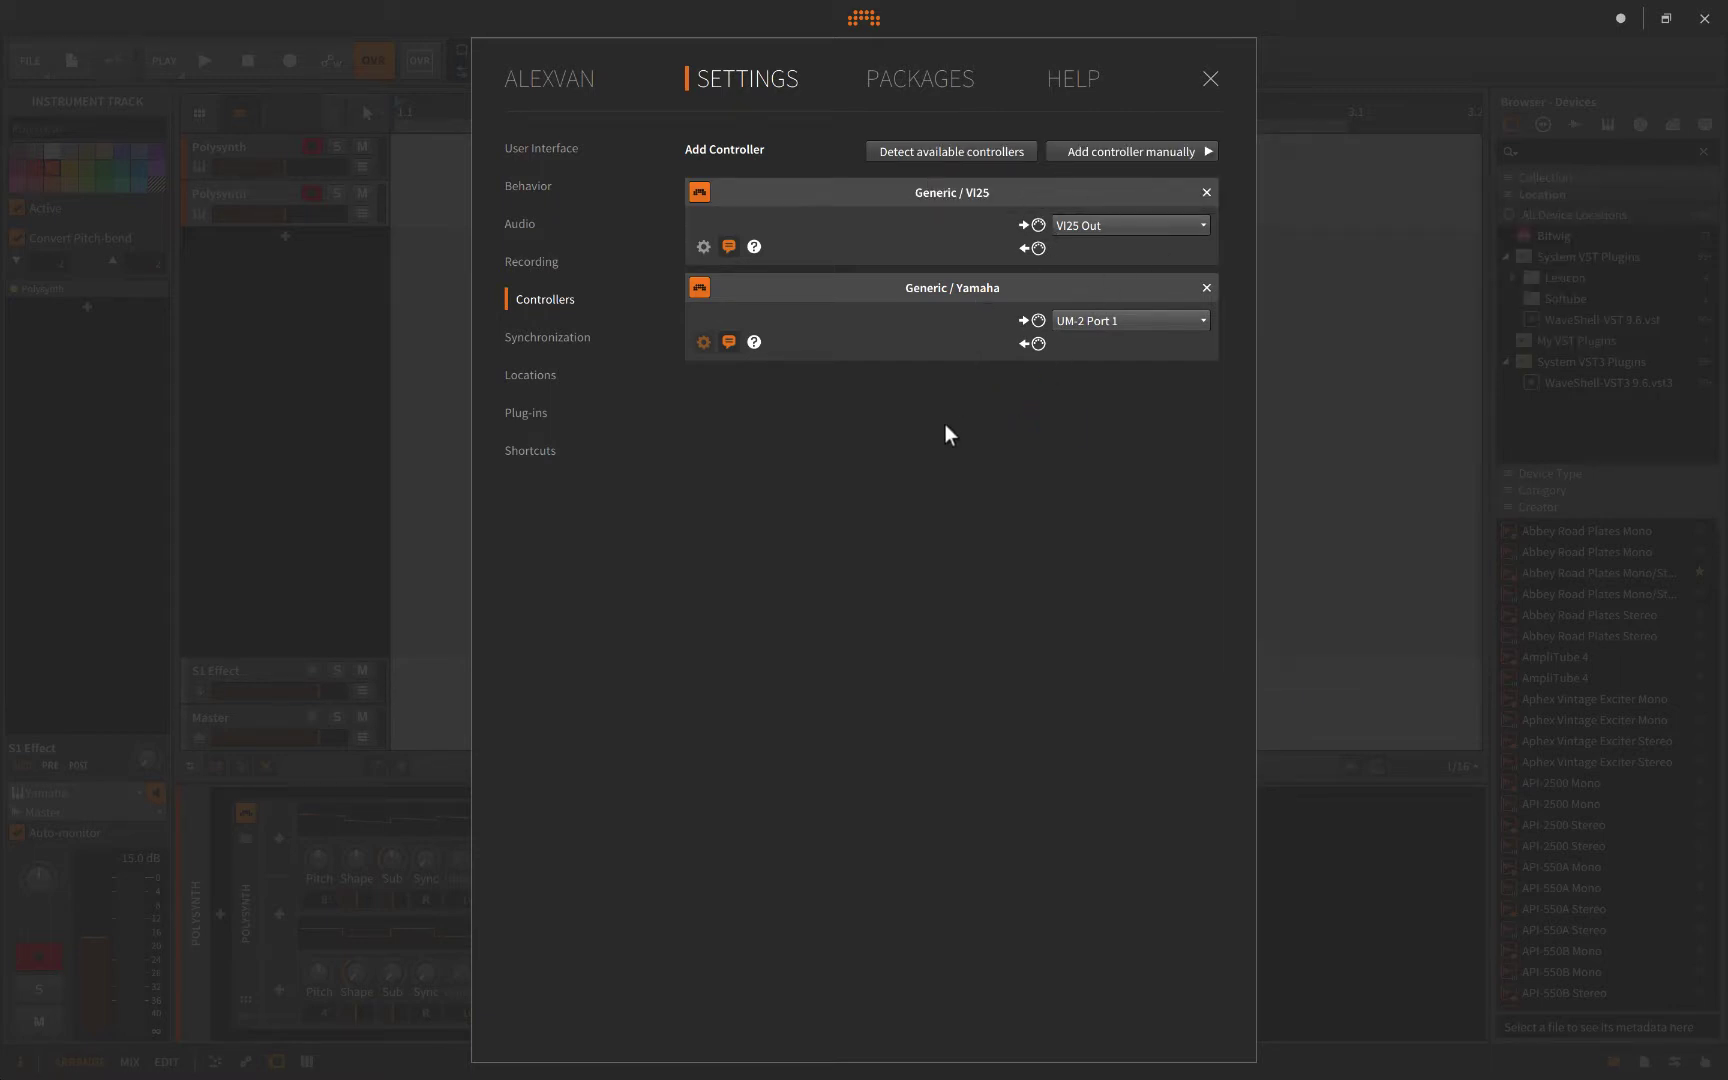
Step: Return to the arrangement and select the first Polysynth track
left_click(1213, 79)
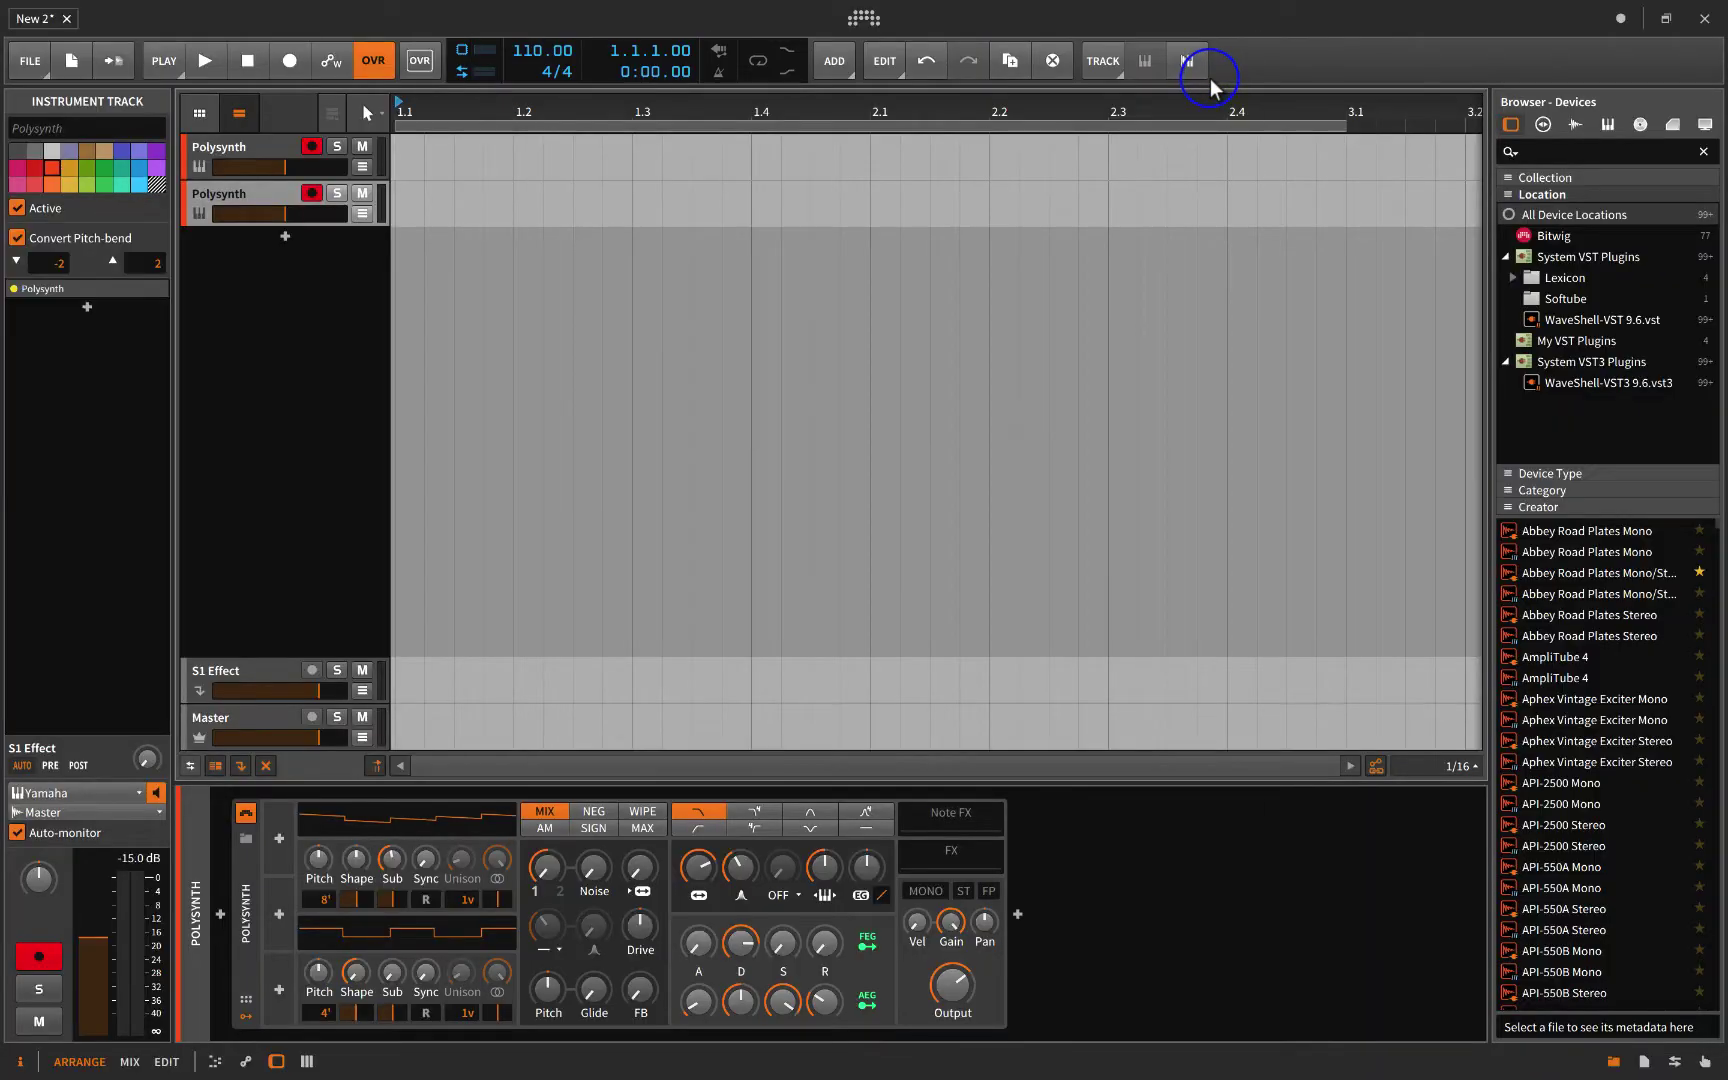
left_click(266, 148)
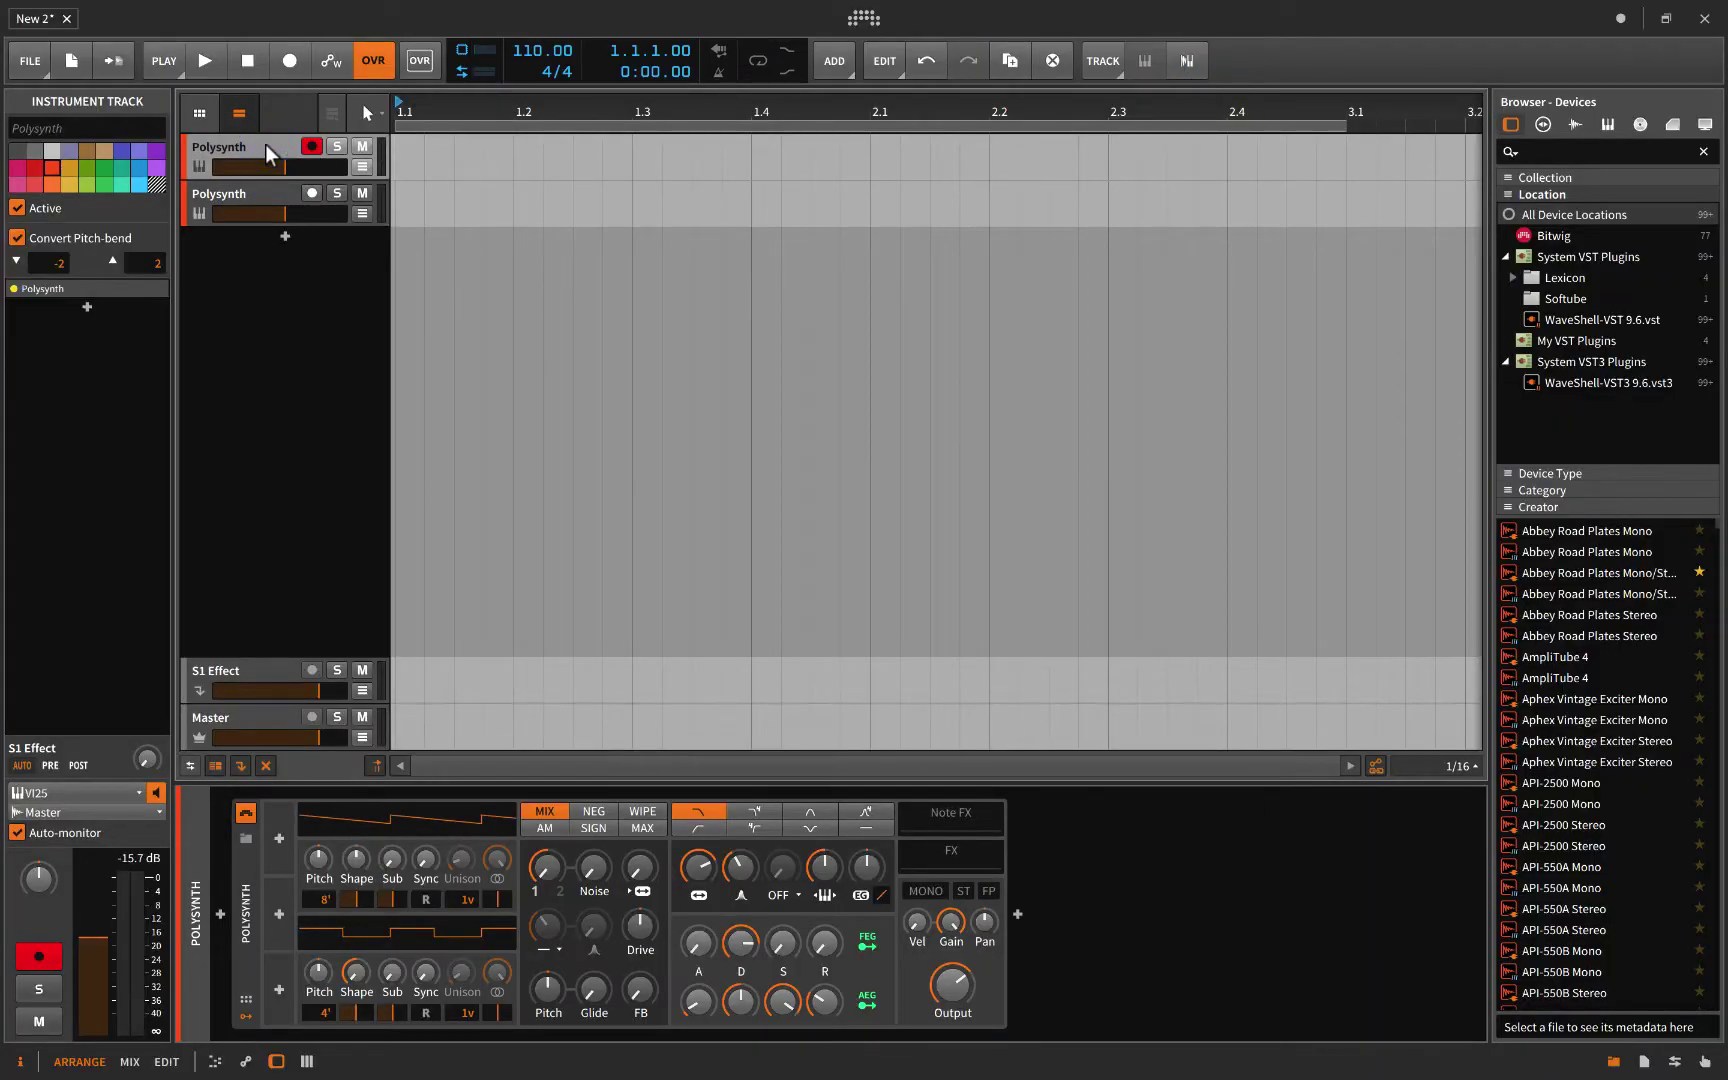
left_click(248, 197)
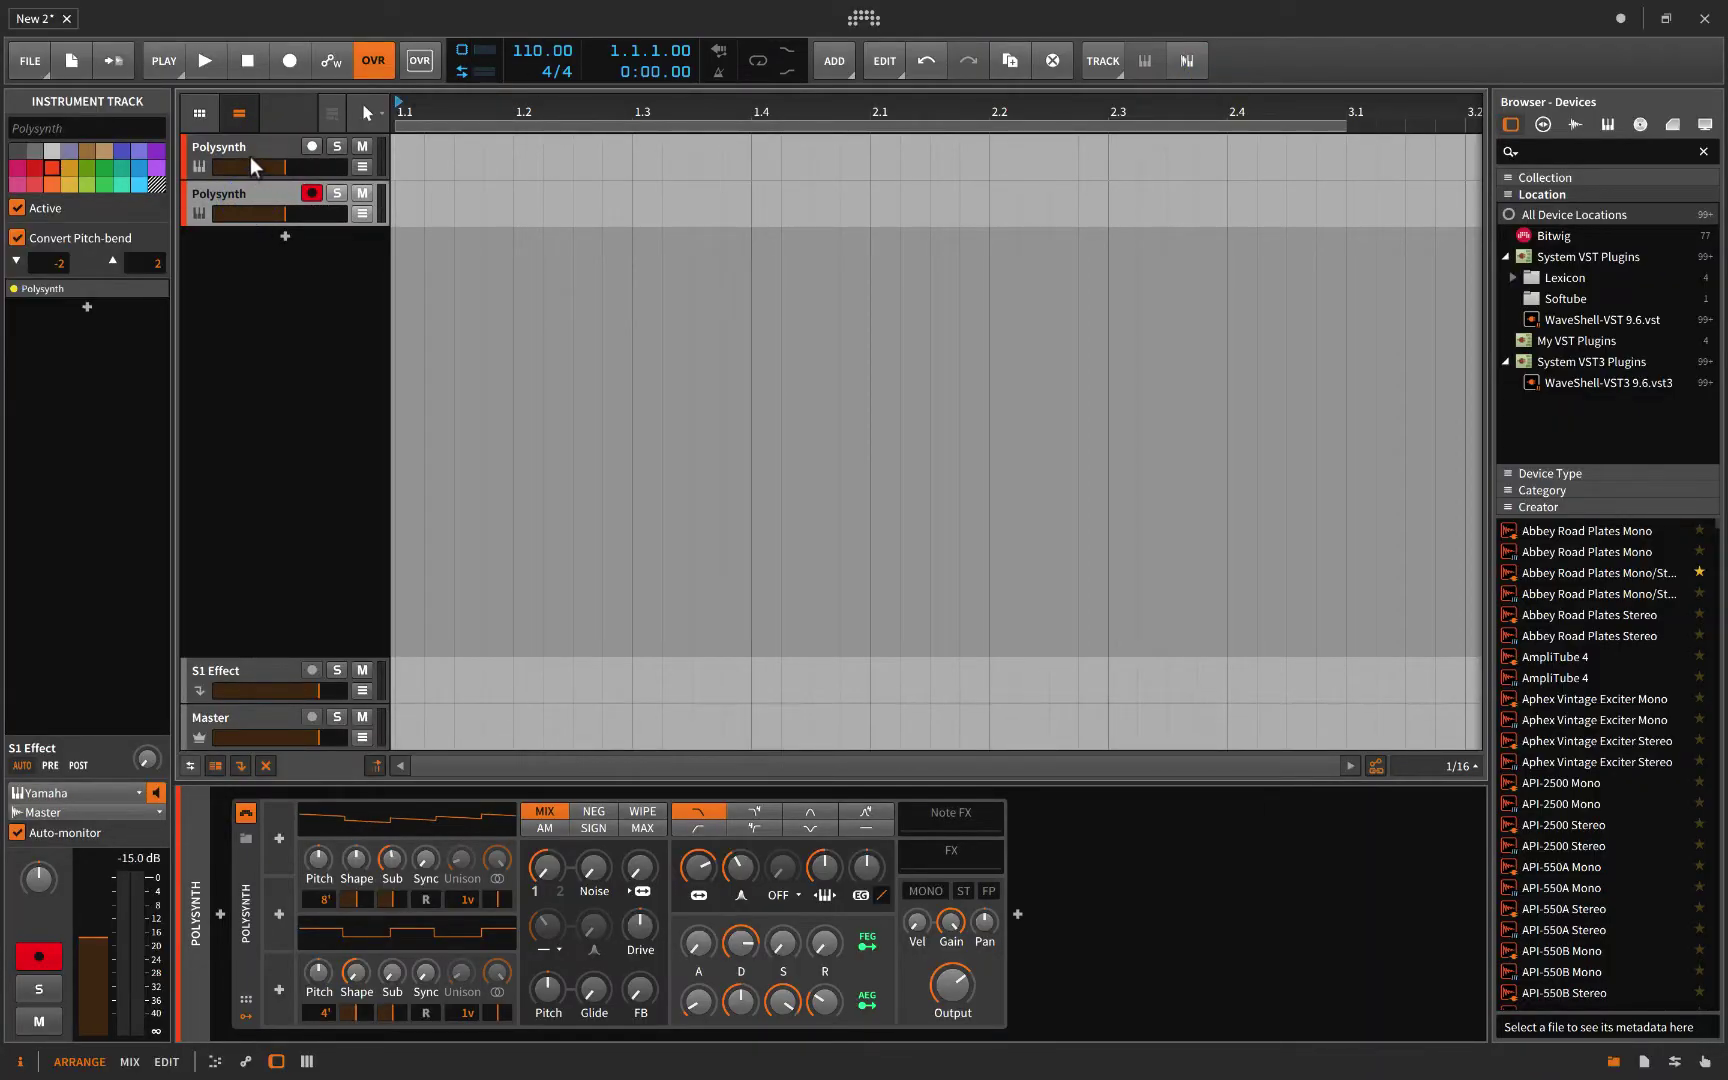
left_click(250, 153)
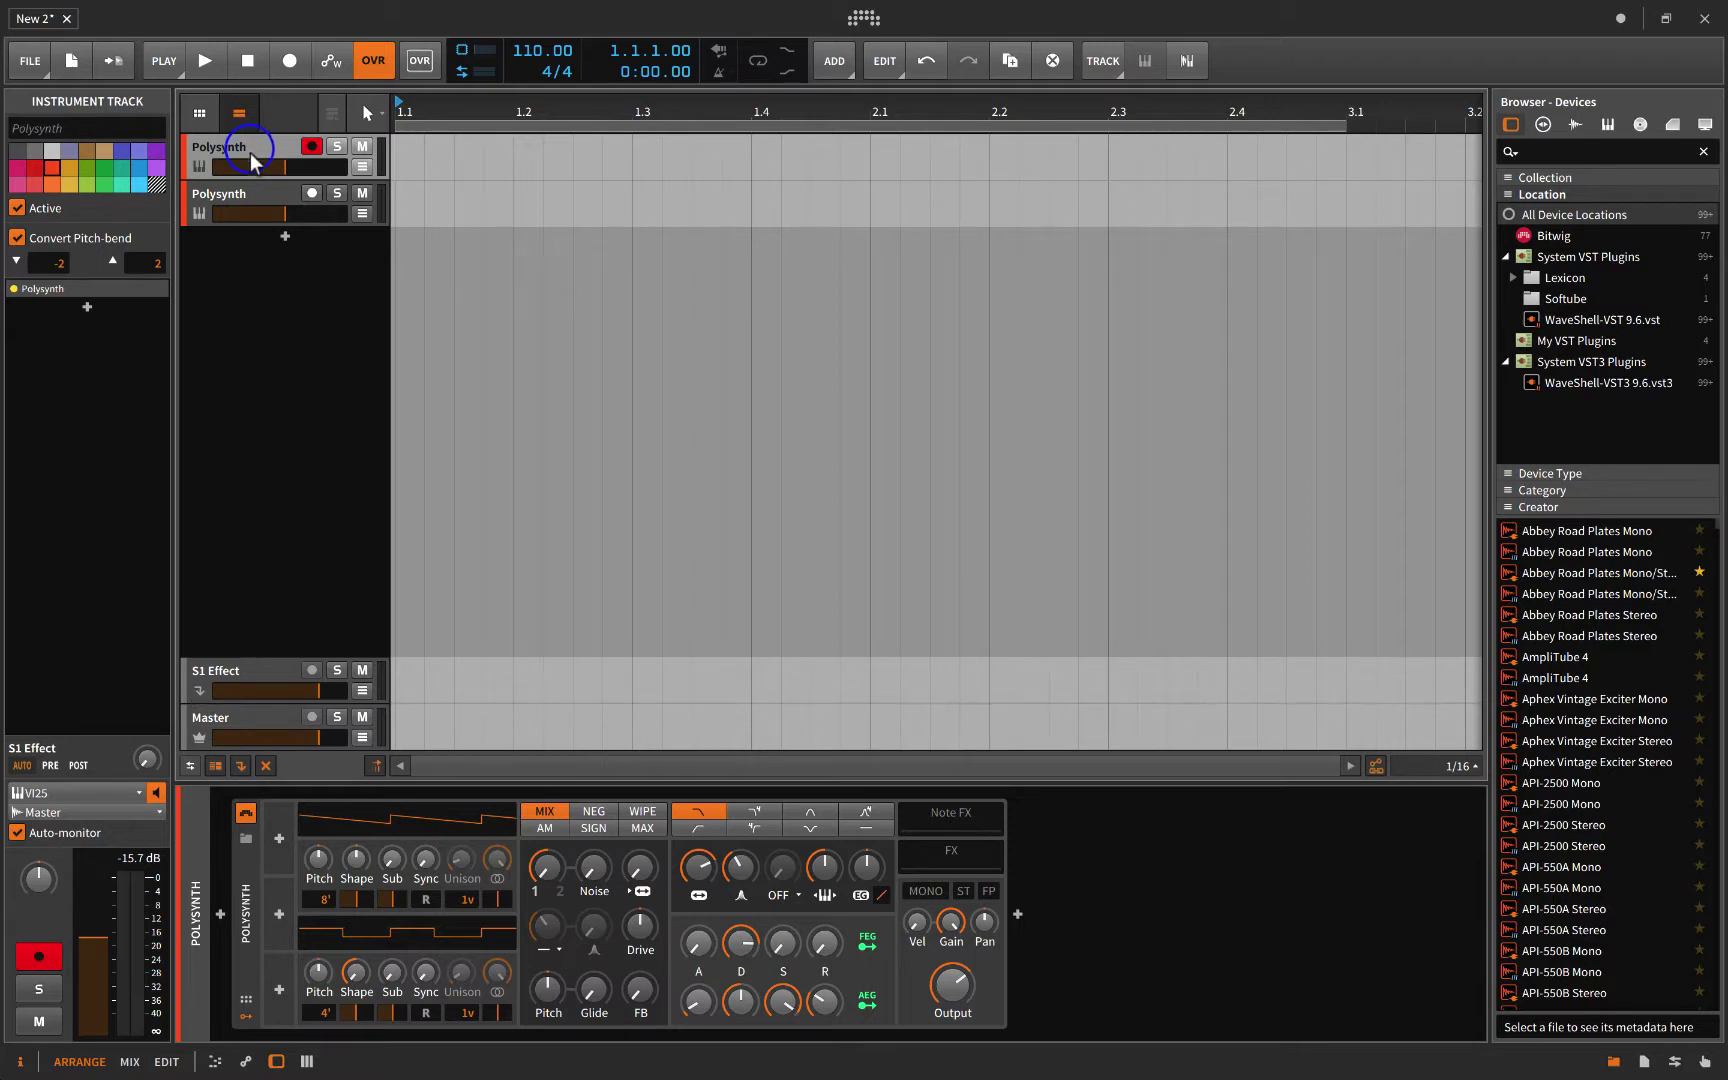
Step: Set the first Polysynth track's note input to VI25 in the Inspector
left_click(64, 796)
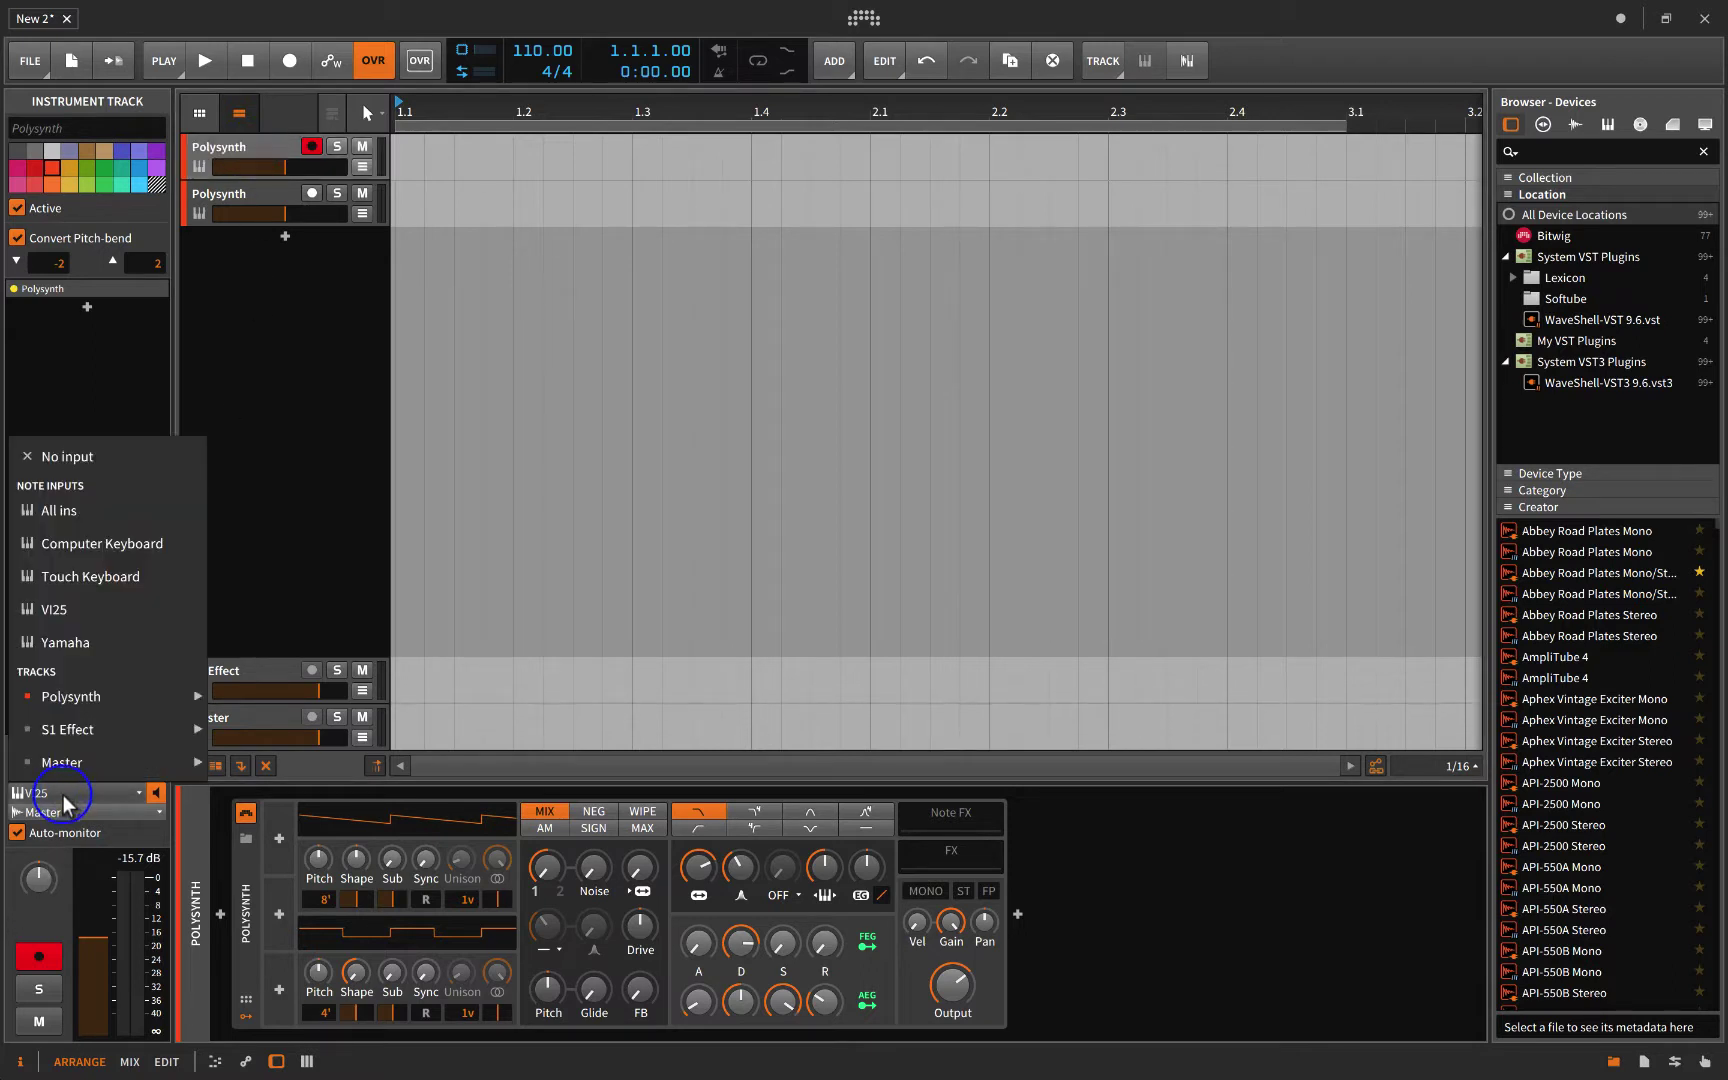
left_click(64, 795)
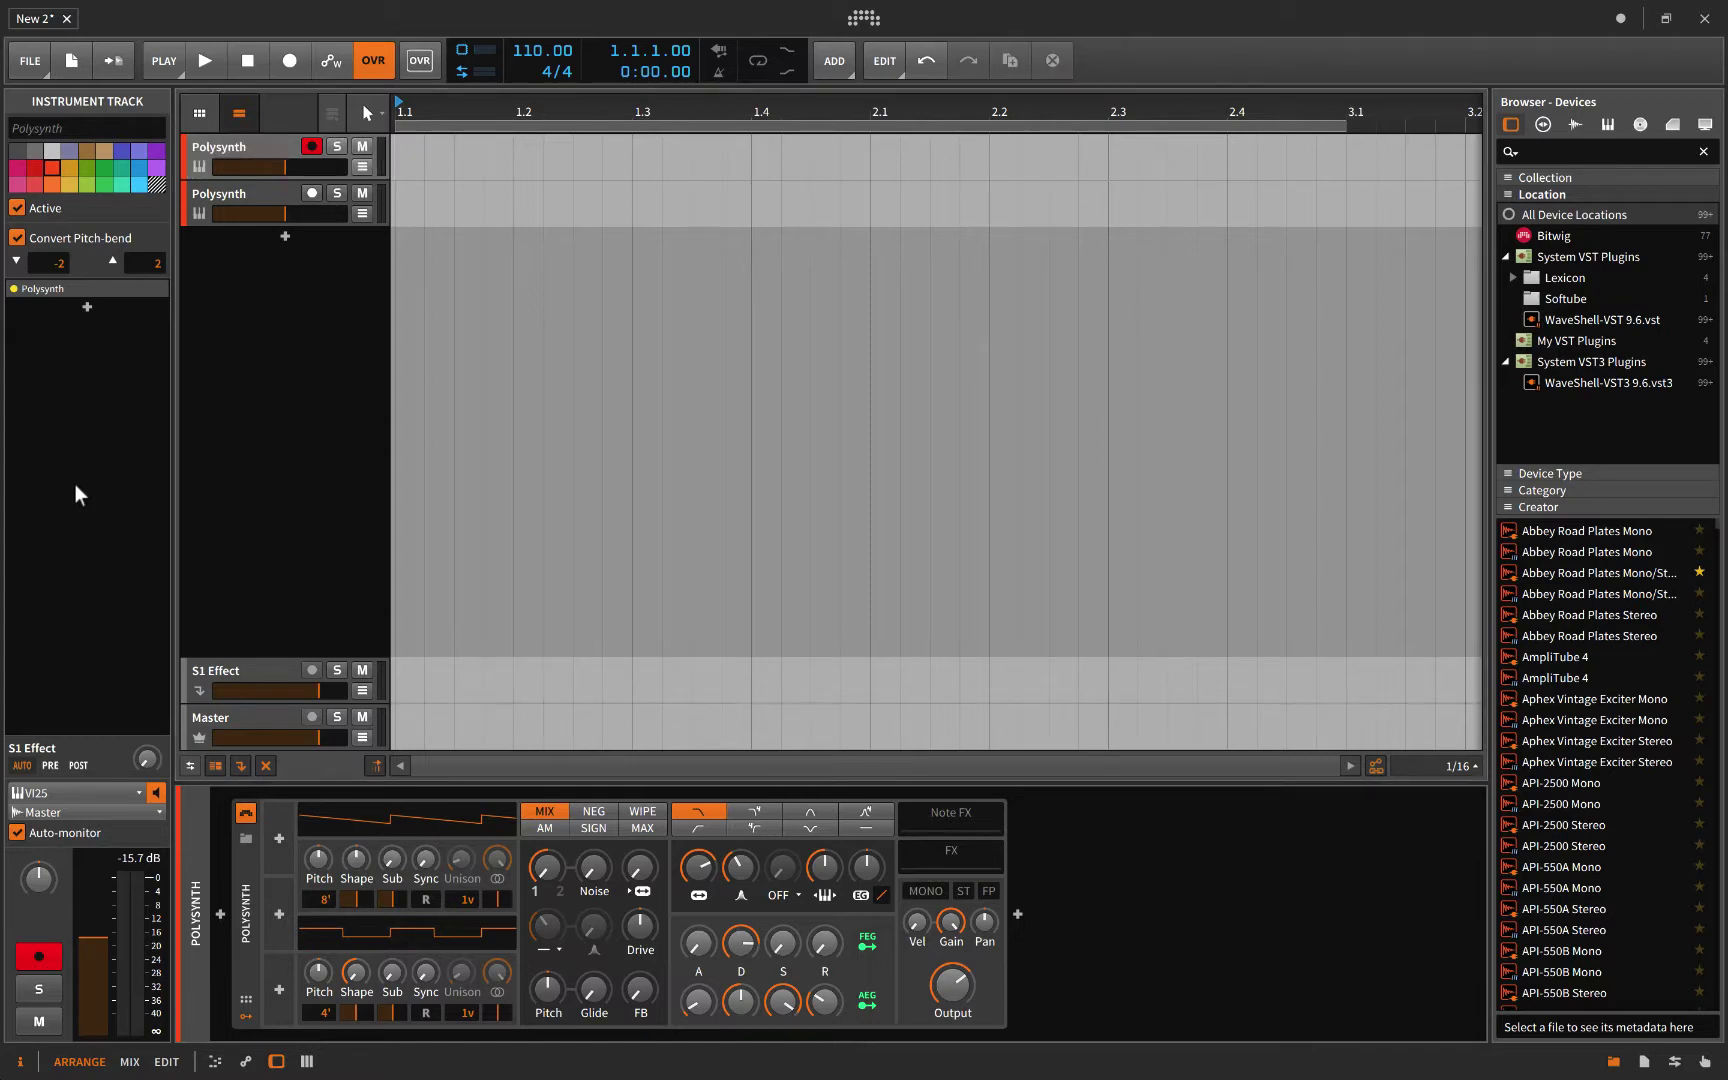
key("i")
key("i")
left_click(41, 790)
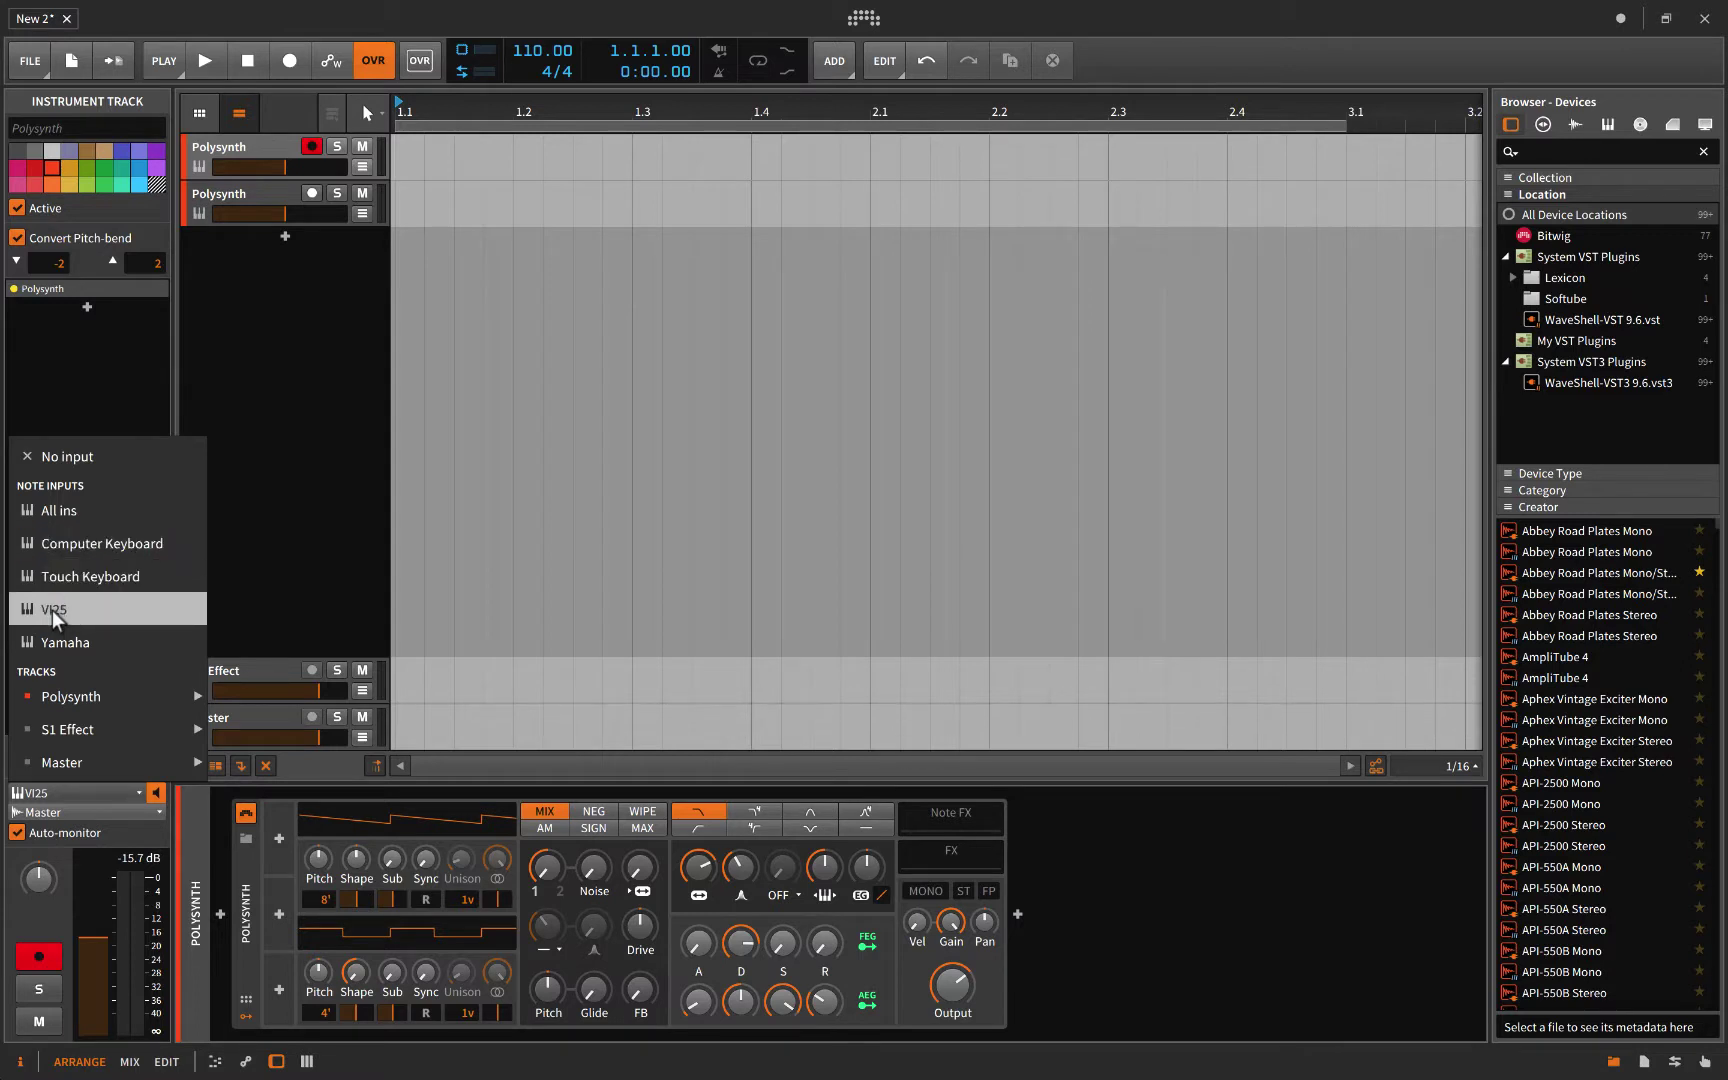
left_click(77, 612)
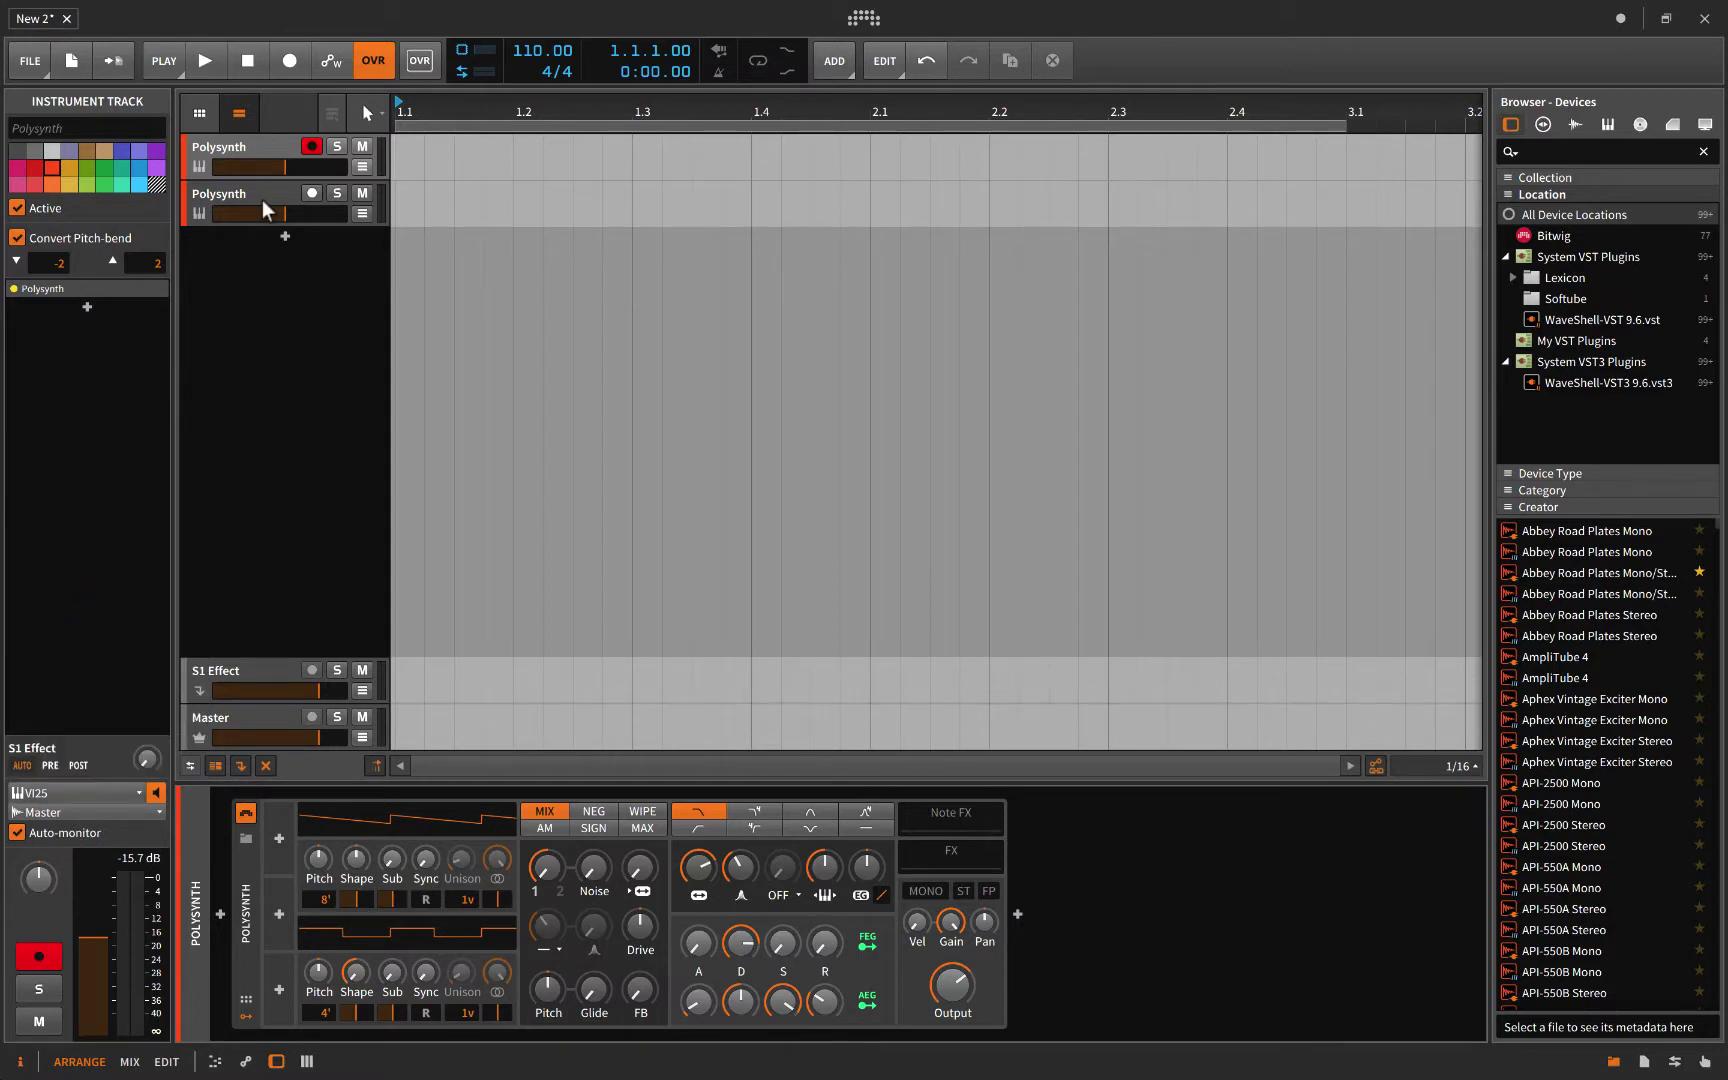
Step: Rename the first track to 'VI 25'
left_click(225, 143)
double_click(225, 144)
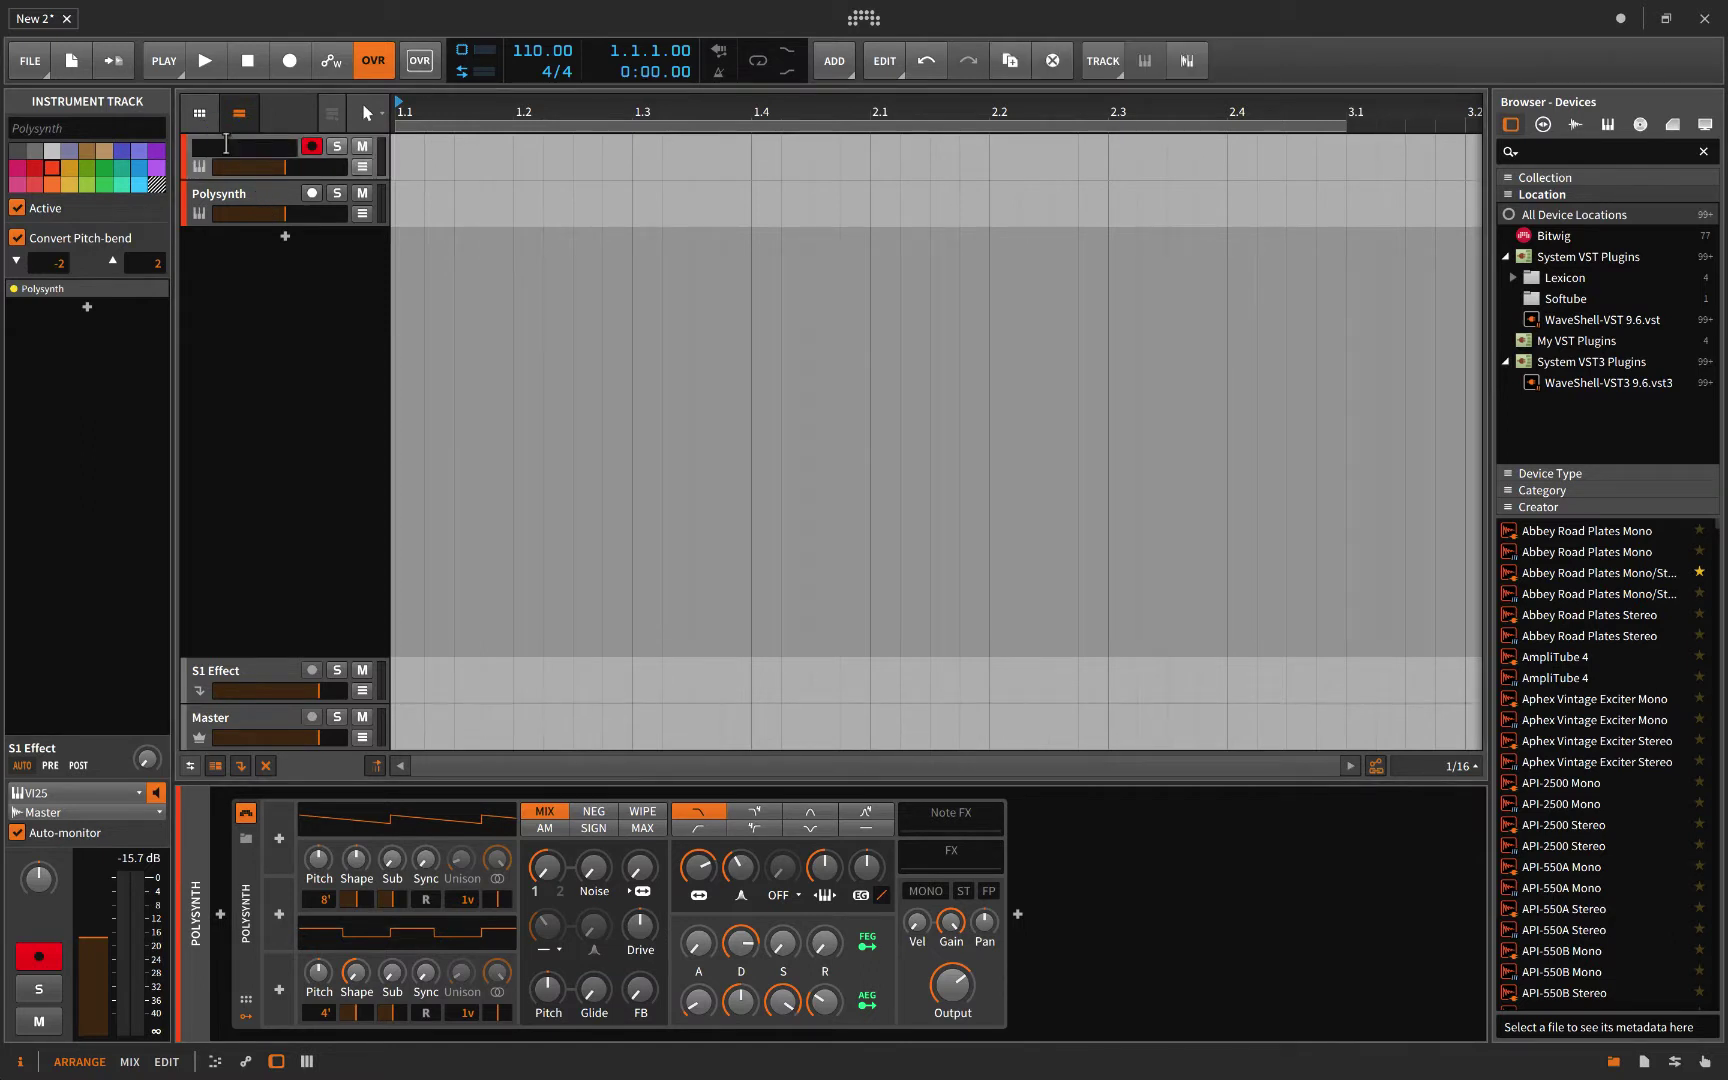
type("VI 25")
key("Return")
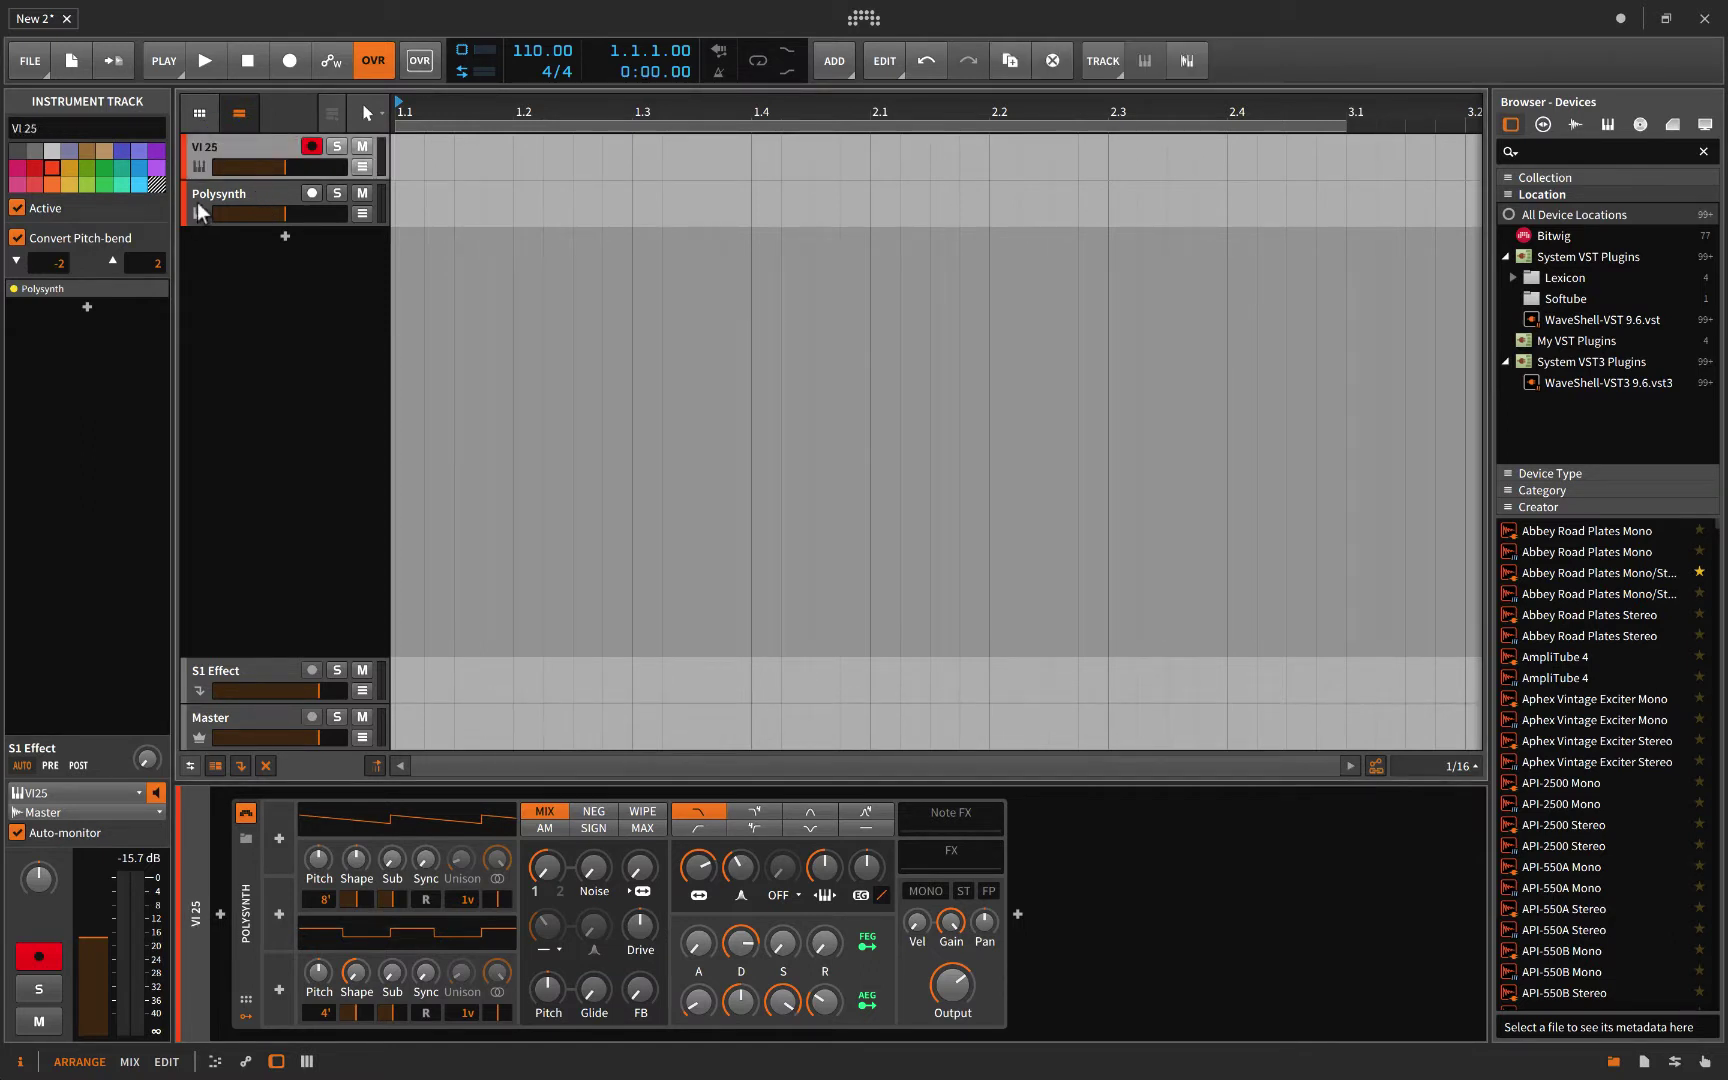
Step: Rename the second track to 'Yamaha' and set its note input to Yamaha
left_click(199, 191)
double_click(205, 185)
type("Yama")
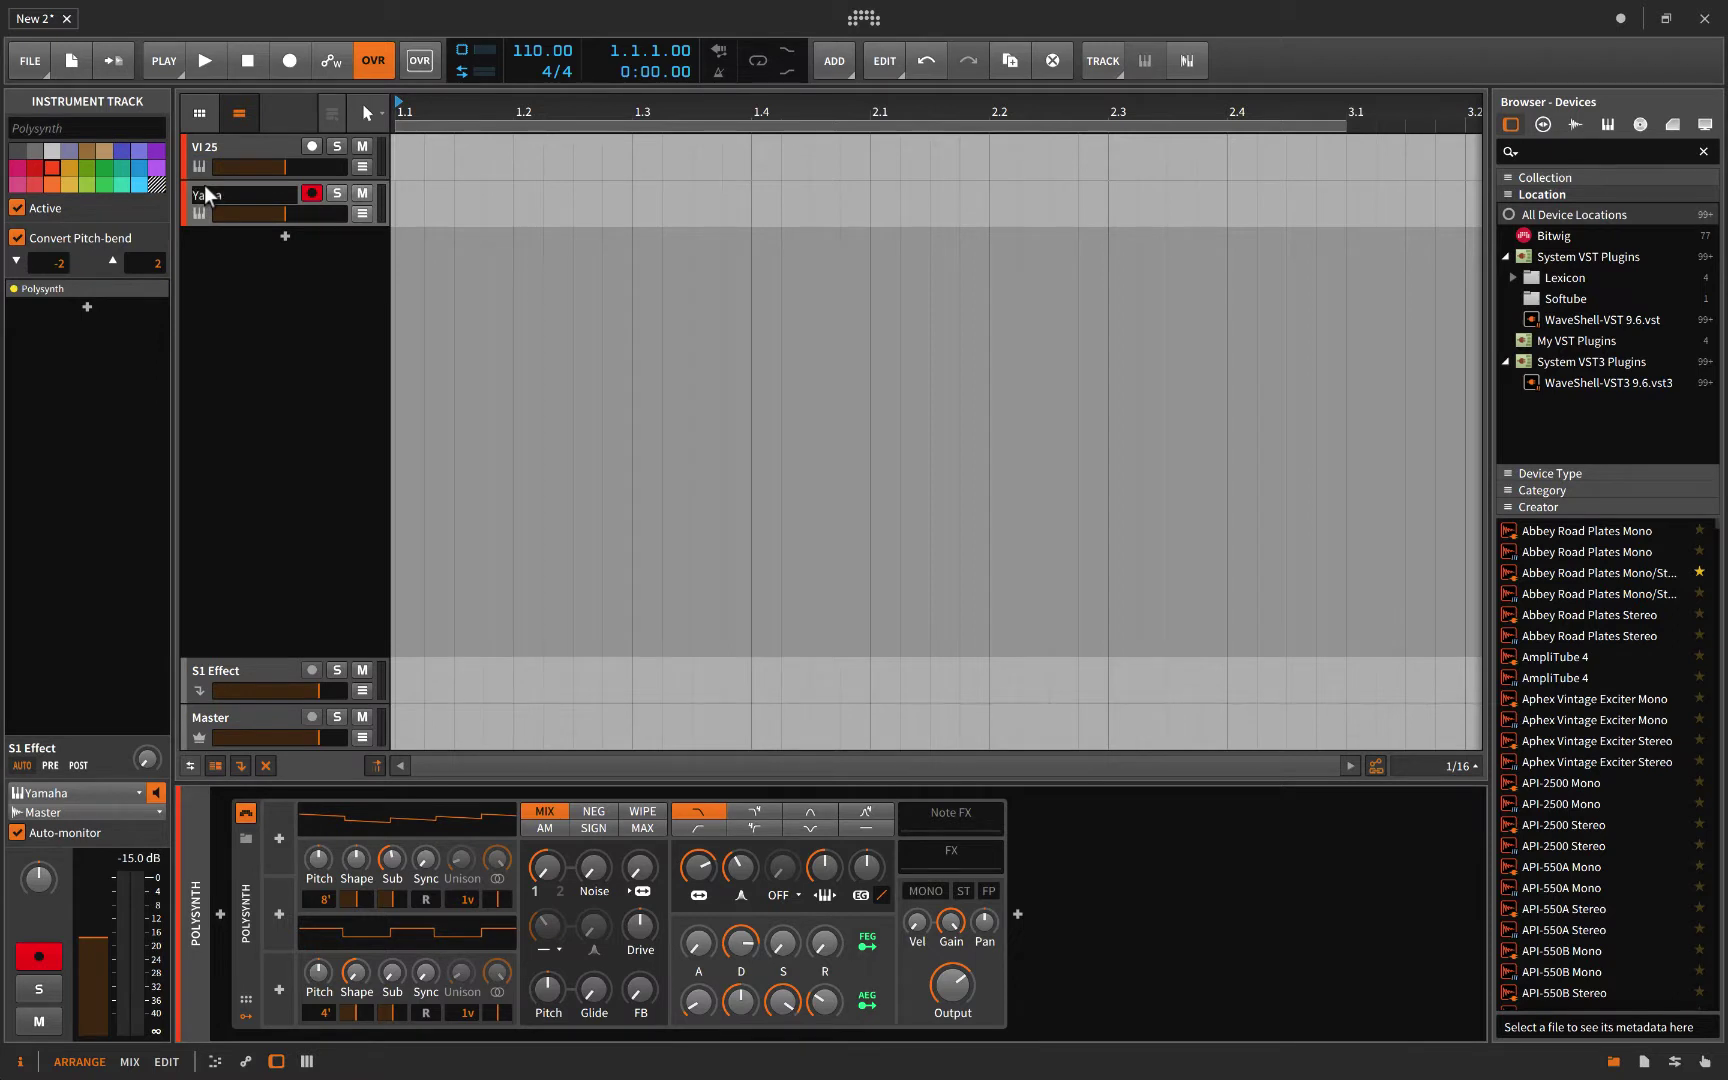
type("ha")
key("Return")
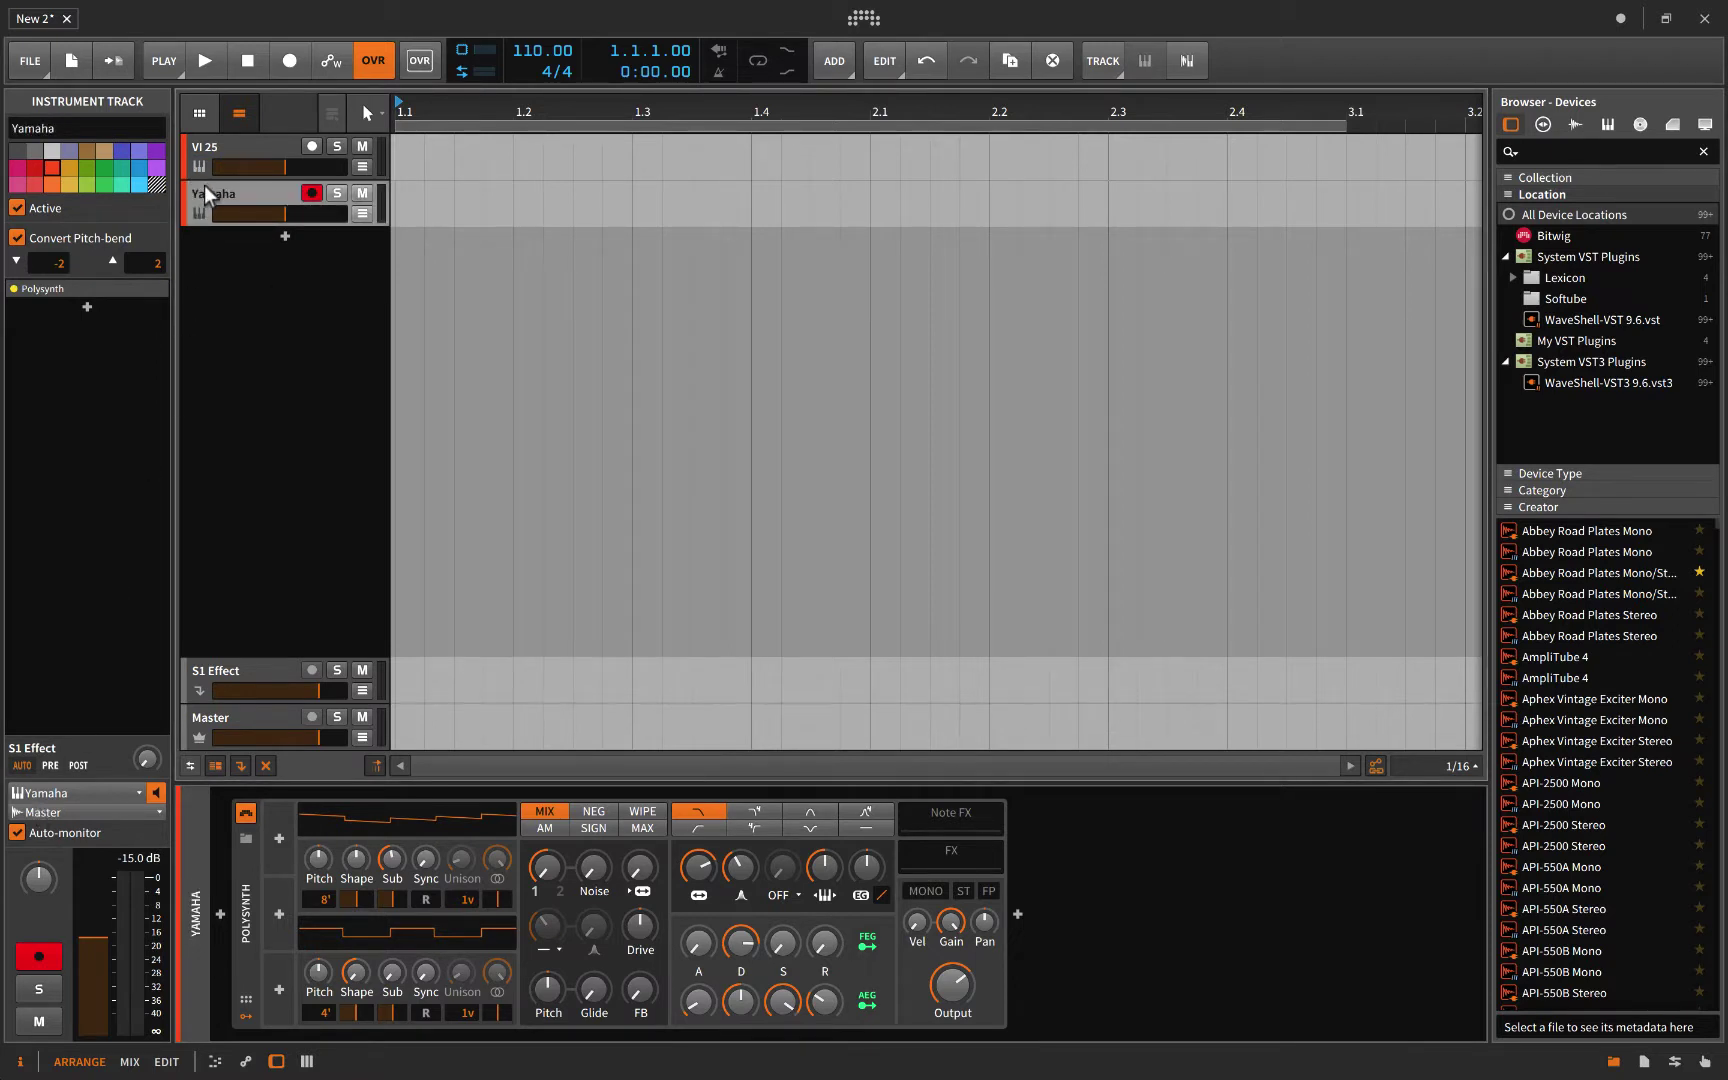
left_click(55, 793)
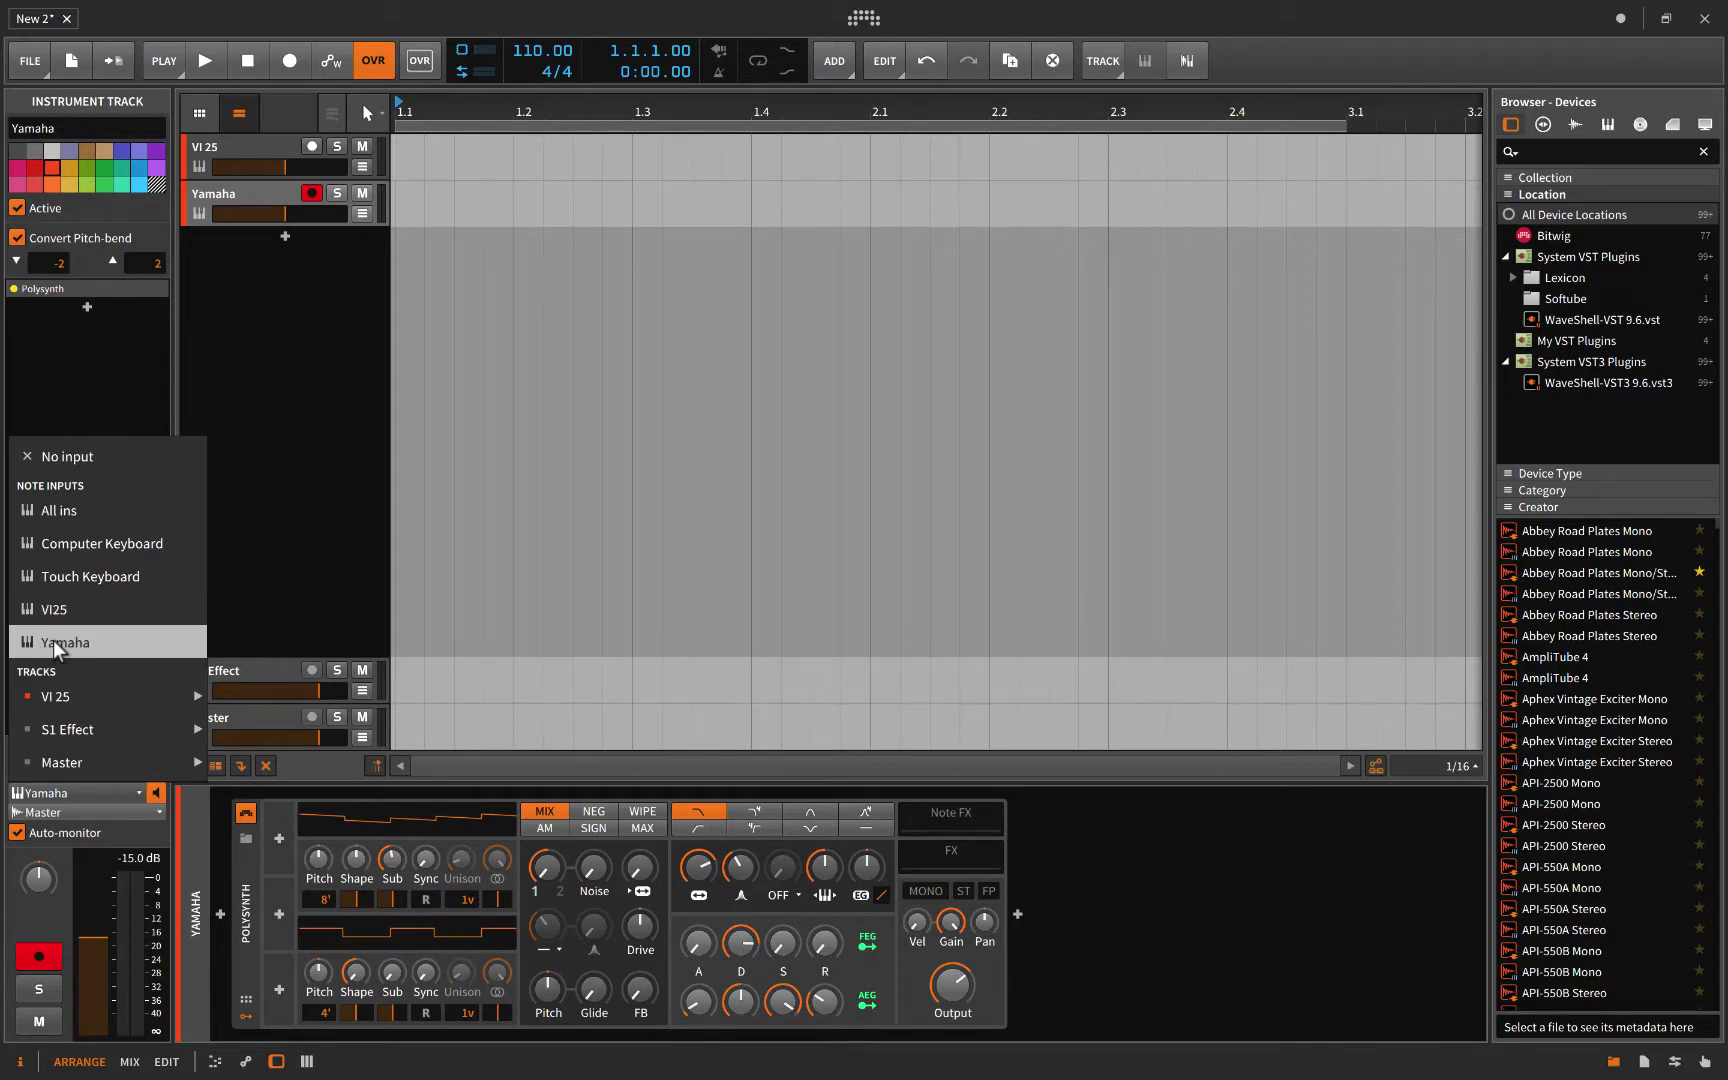
left_click(254, 565)
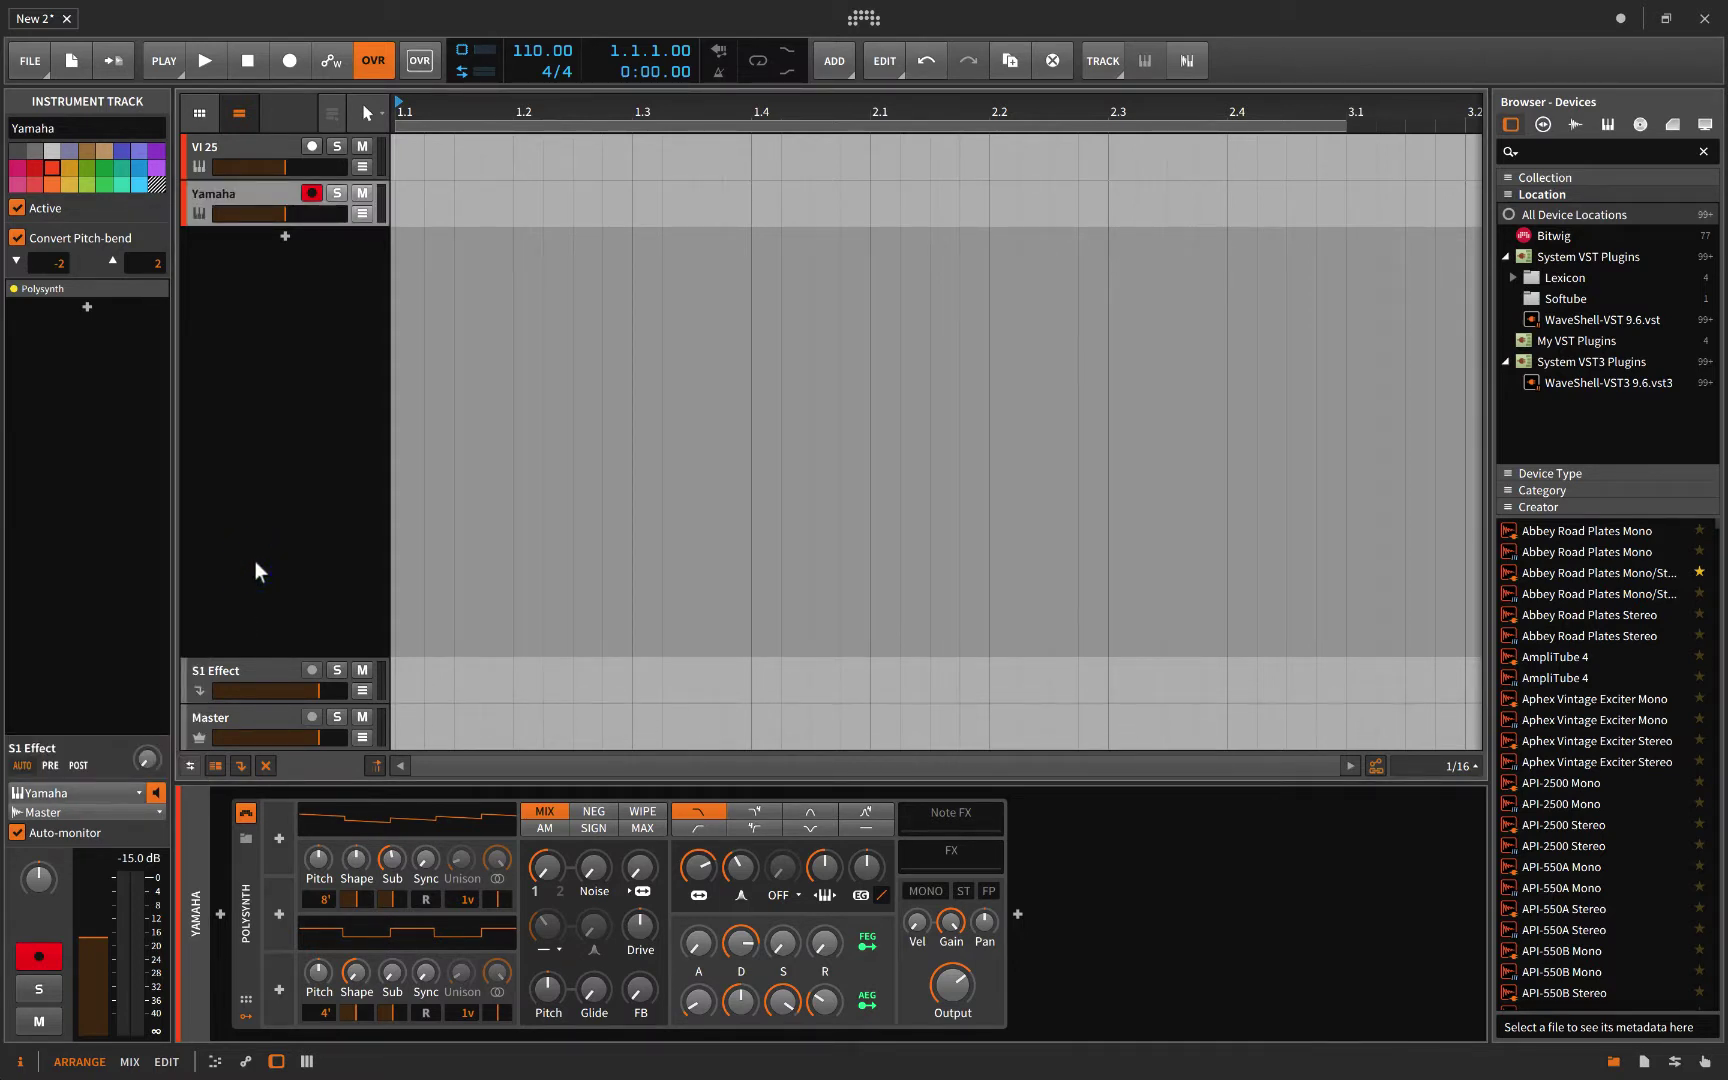
key("ctrl+comma")
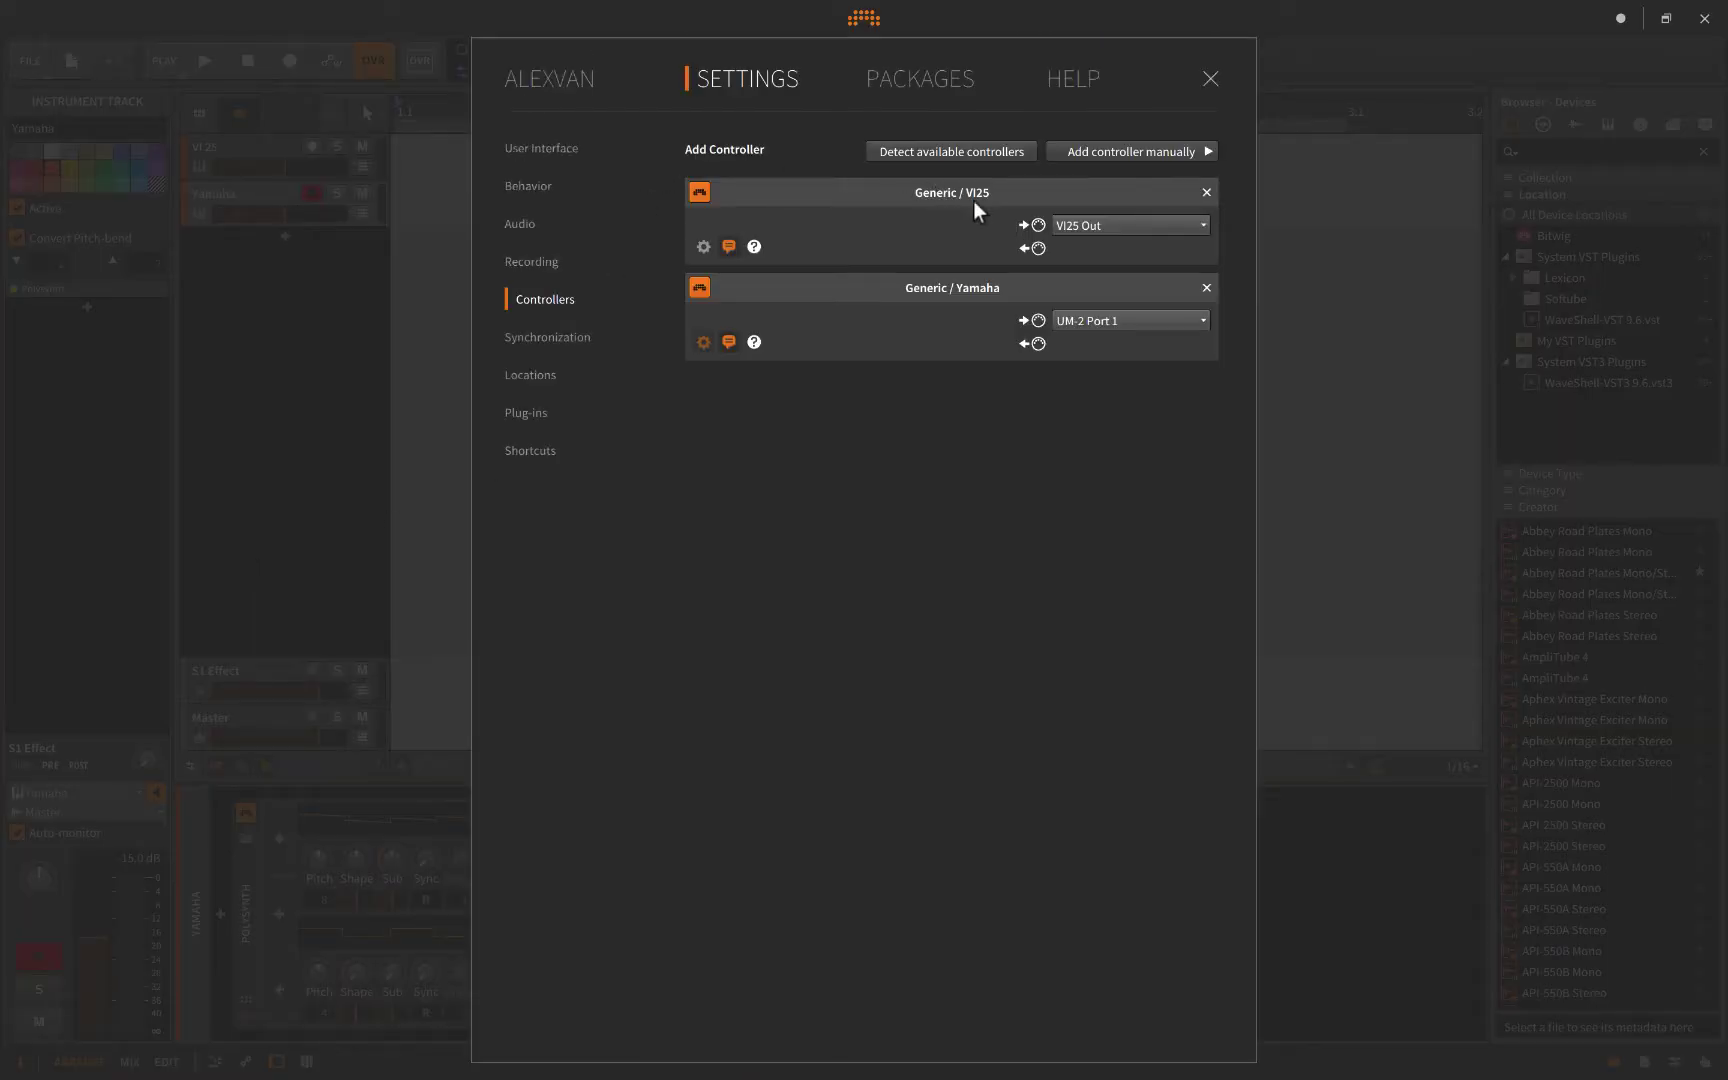
double_click(973, 200)
left_click(849, 193)
left_click(925, 511)
left_click(1206, 84)
left_click(249, 198)
Step: Leave the note input unchanged and record-arm both the VI 25 and Yamaha tracks
left_click(68, 790)
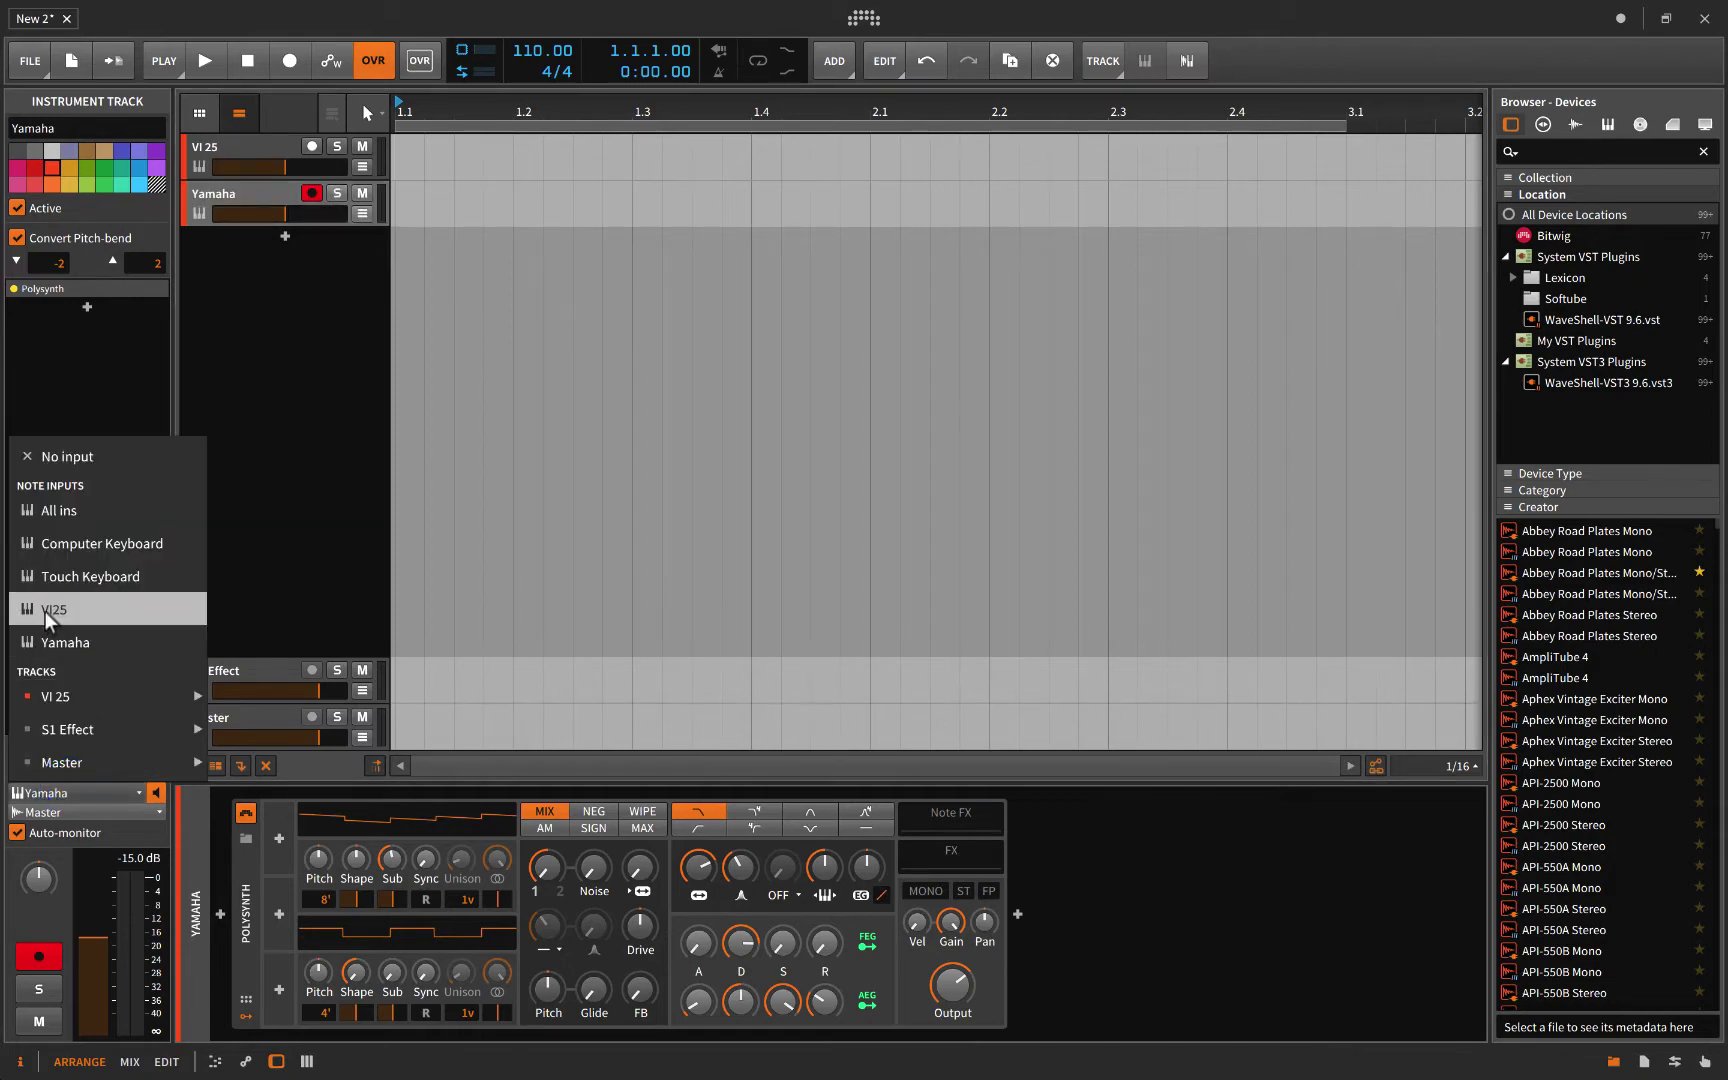
left_click(298, 404)
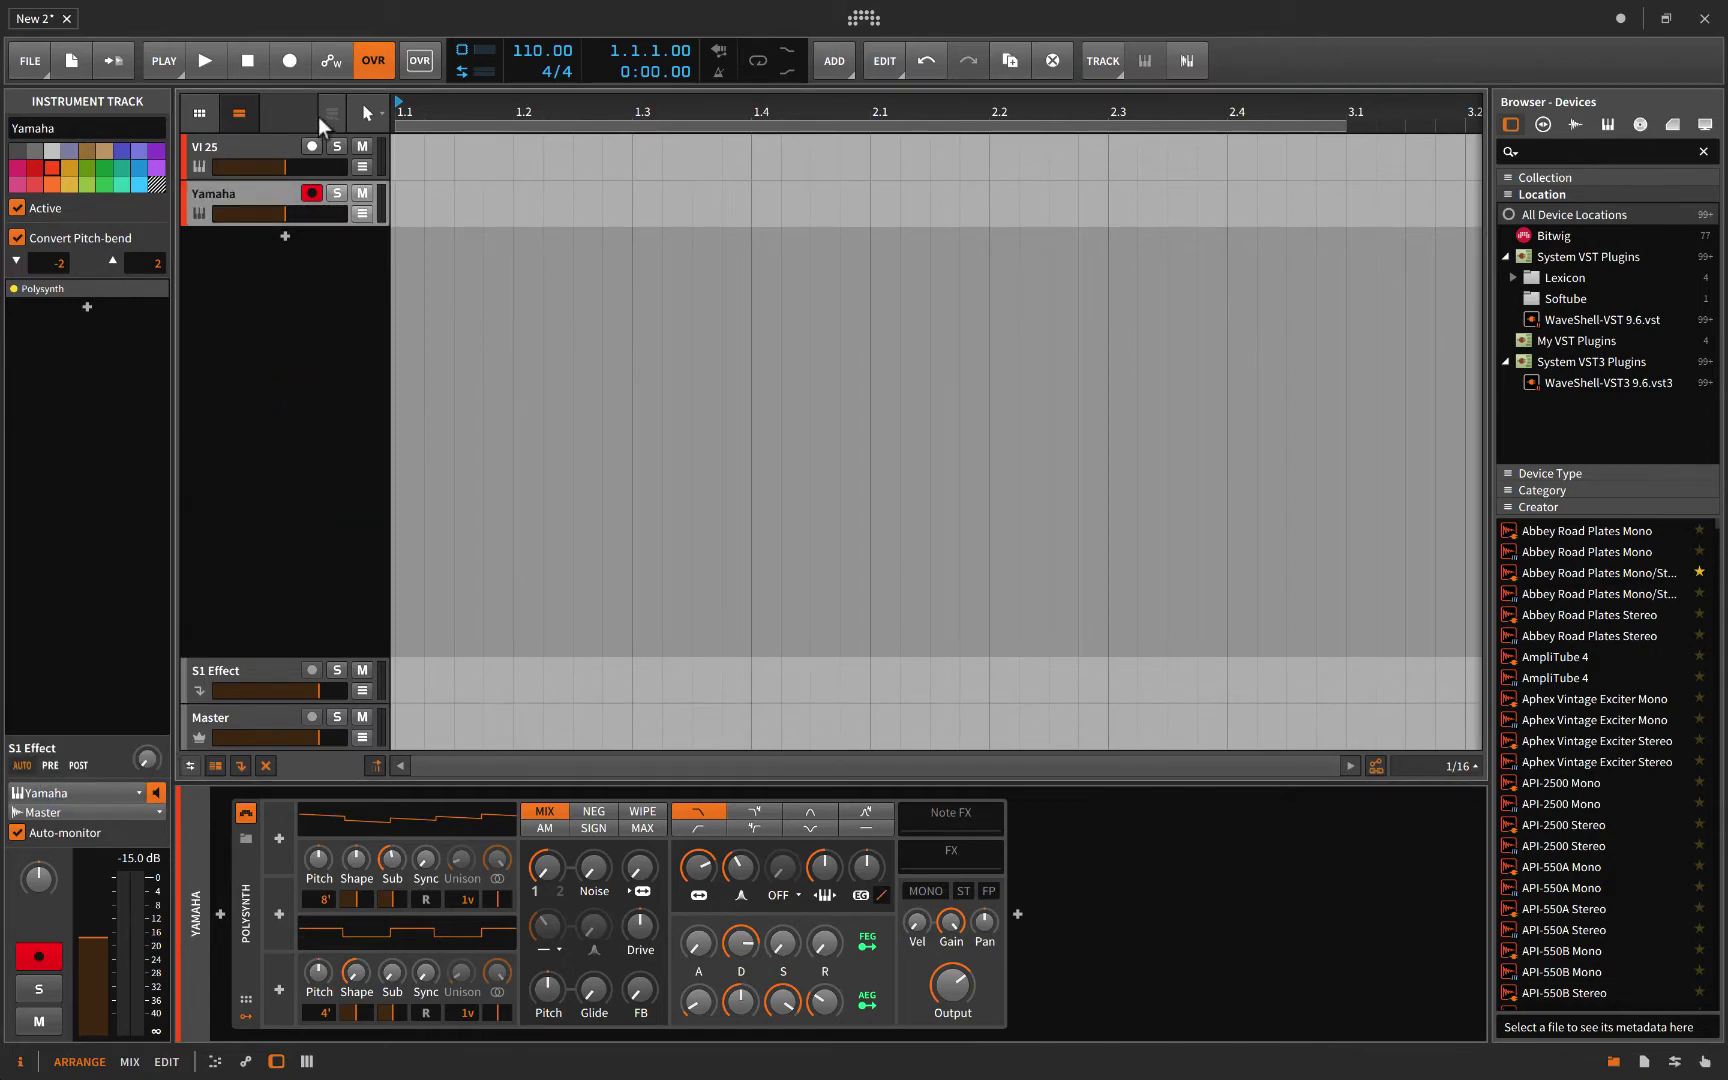
left_click(315, 157)
left_click(312, 192)
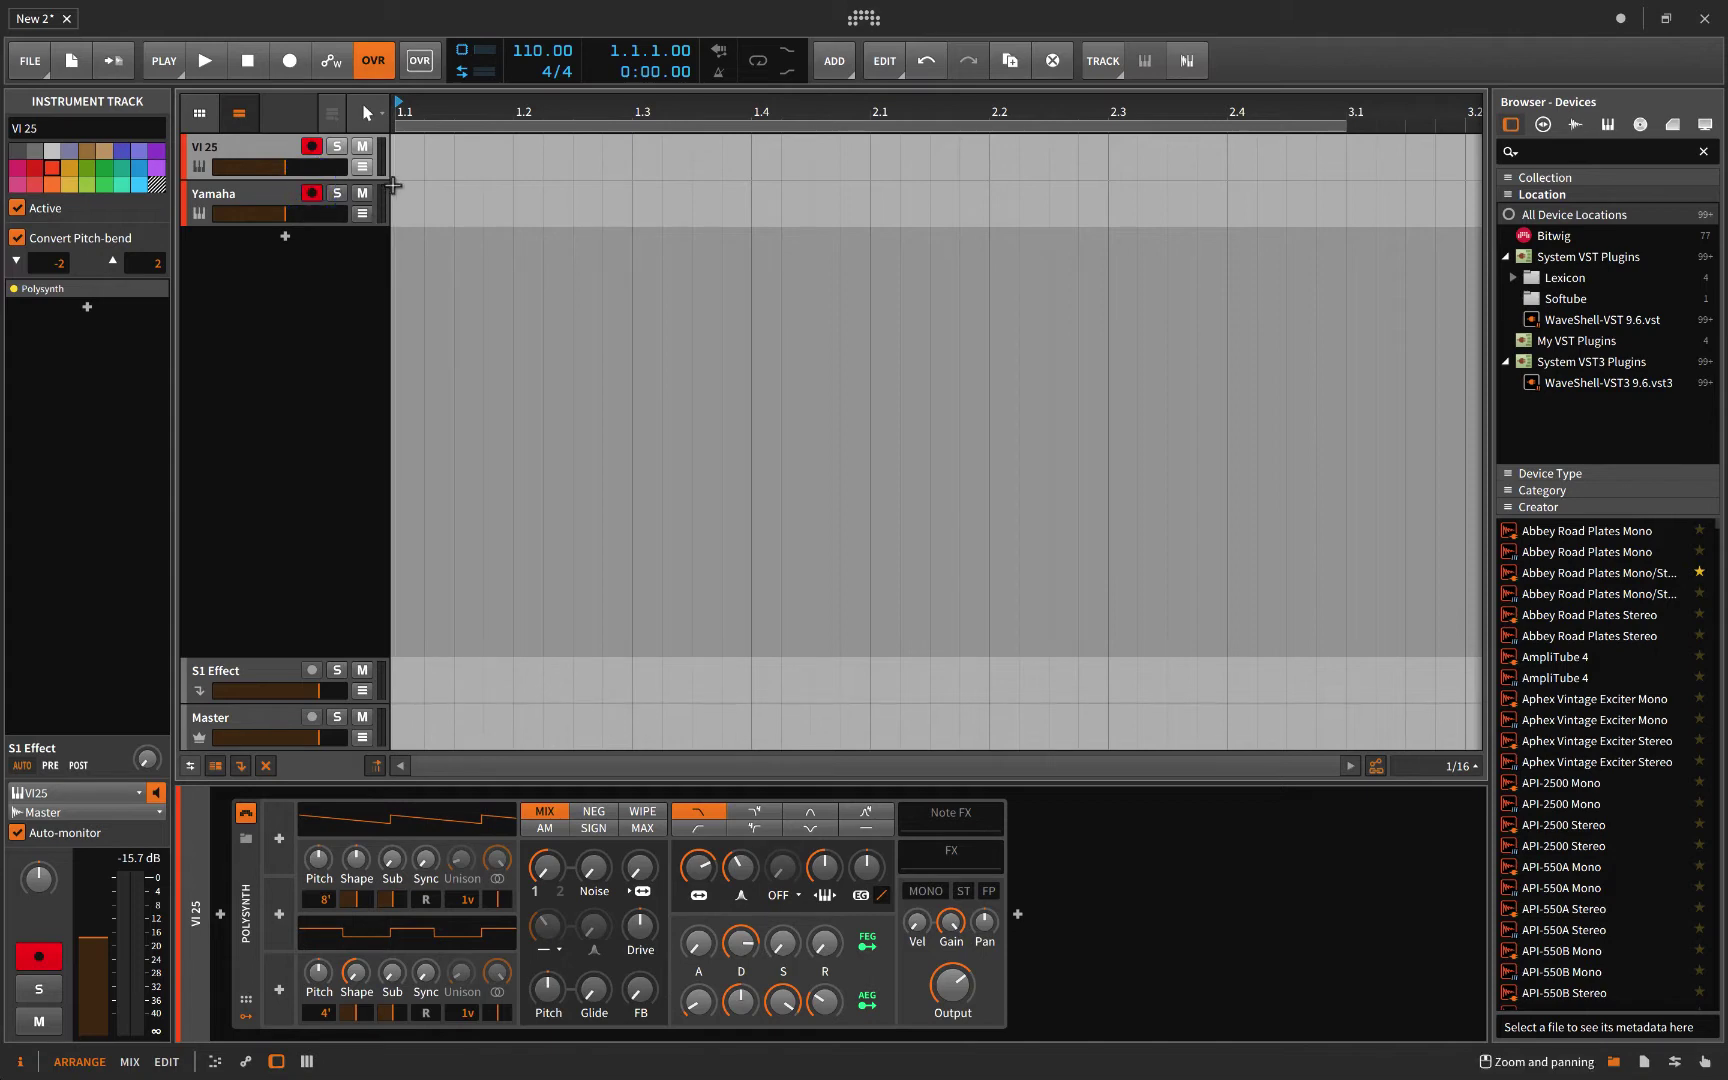